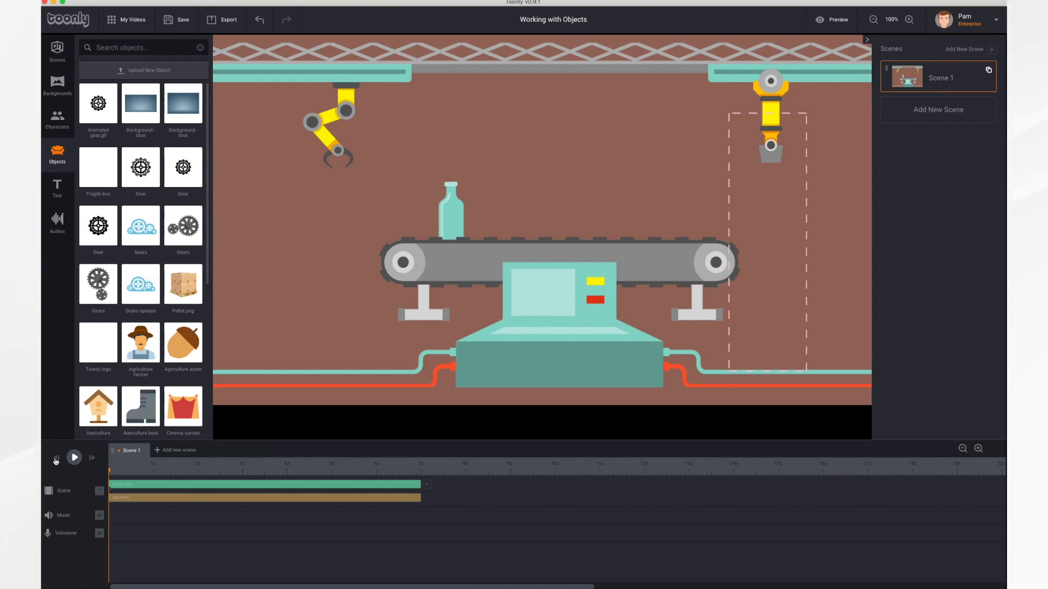
Play the scene through once, browse the object library, and search it for "fragile"
{"action": "left_click", "coordinate": [74, 458]}
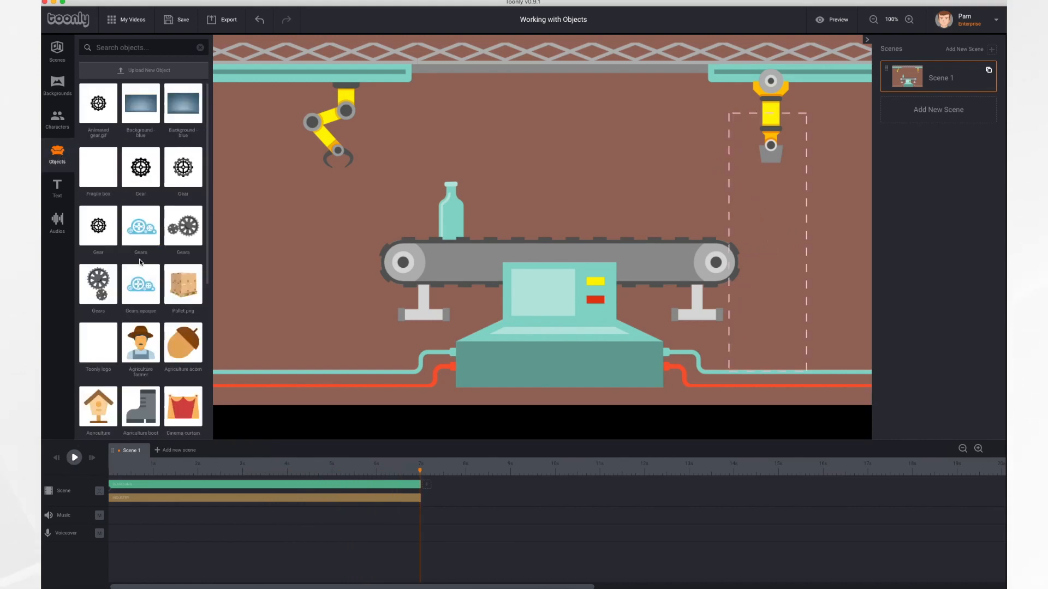
{"action": "scroll", "coordinate": [140, 263], "scroll_direction": "down", "scroll_amount": 1}
{"action": "scroll", "coordinate": [141, 263], "scroll_direction": "down", "scroll_amount": 10}
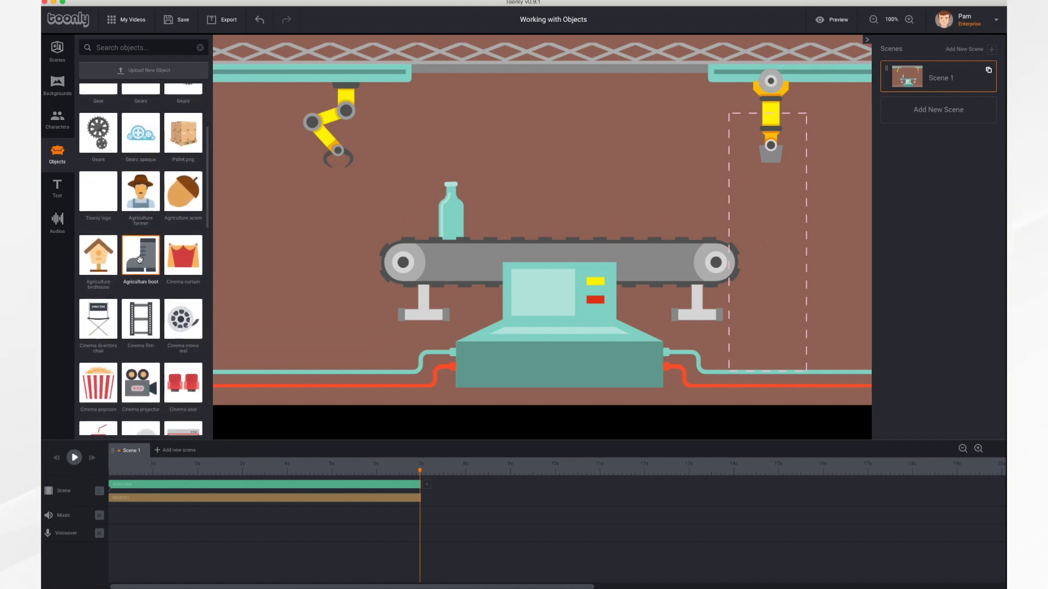
{"action": "scroll", "coordinate": [139, 260], "scroll_direction": "down", "scroll_amount": 15}
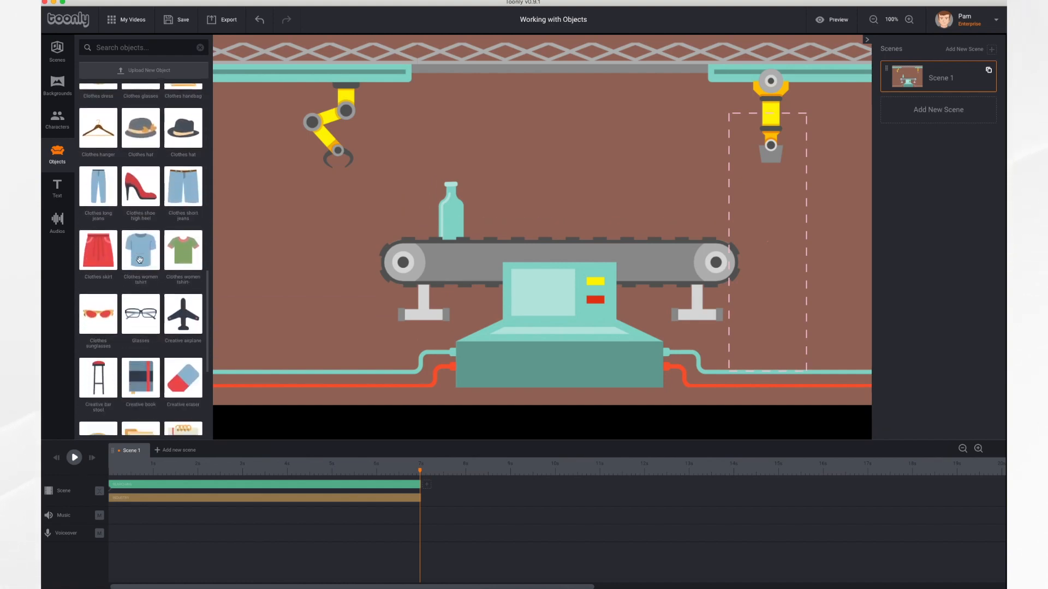
{"action": "scroll", "coordinate": [140, 260], "scroll_direction": "down", "scroll_amount": 1}
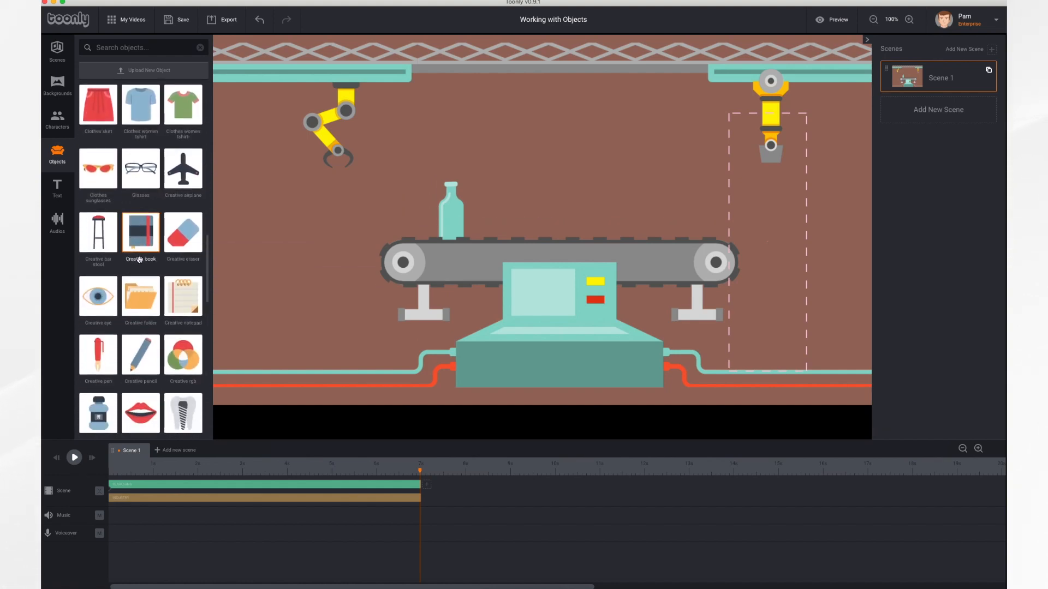
{"action": "left_click", "coordinate": [145, 47]}
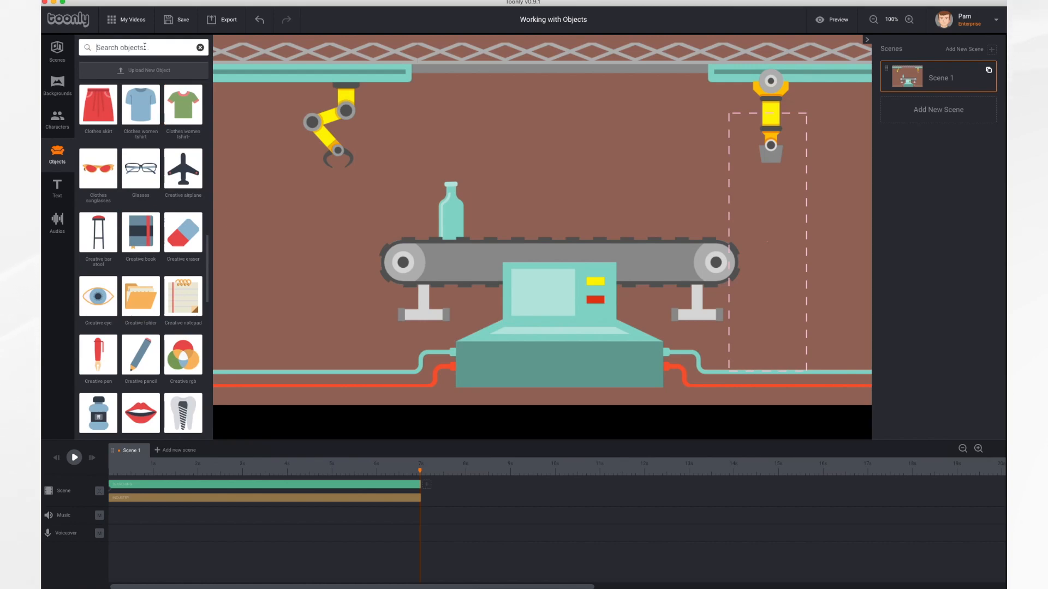
{"action": "type", "text": "fragi"}
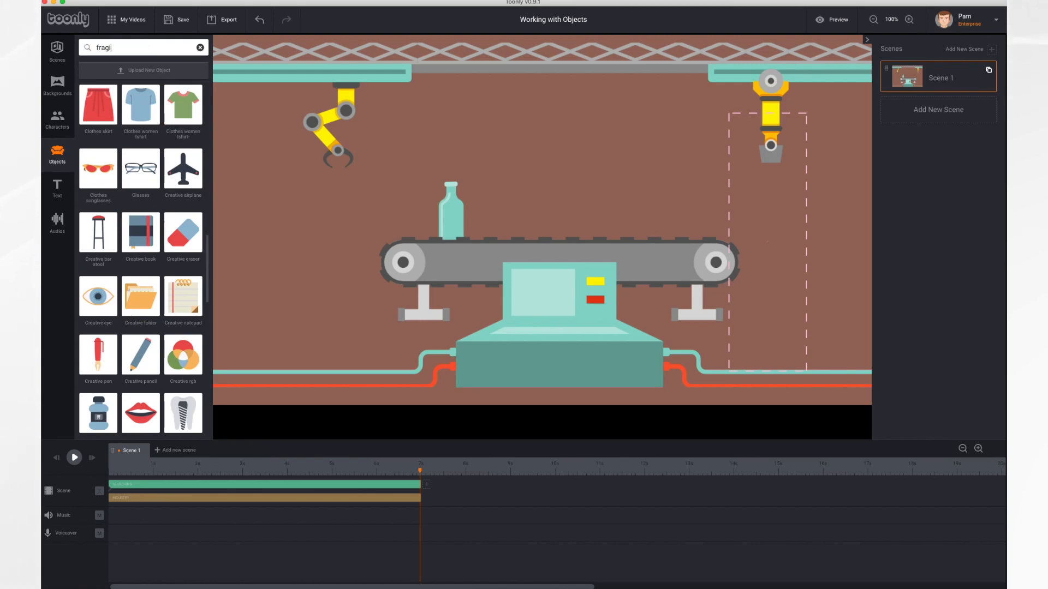
{"action": "type", "text": "le"}
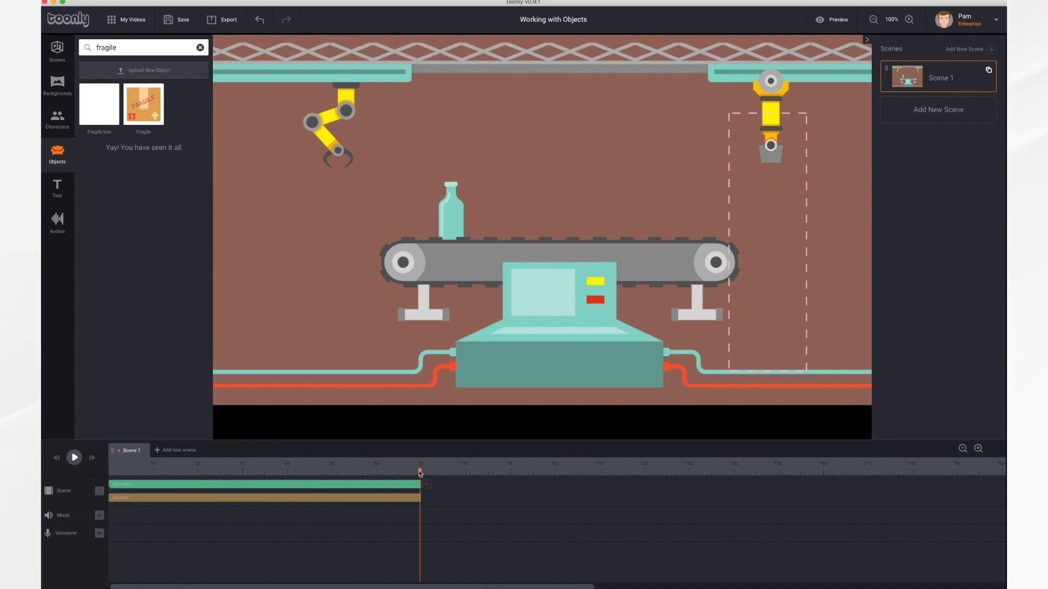
Add the Fragile box to the conveyor beside the bottle at the 1-second mark and extend its duration to 7 seconds
{"action": "left_click_drag", "start_coordinate": [420, 472], "coordinate": [154, 465]}
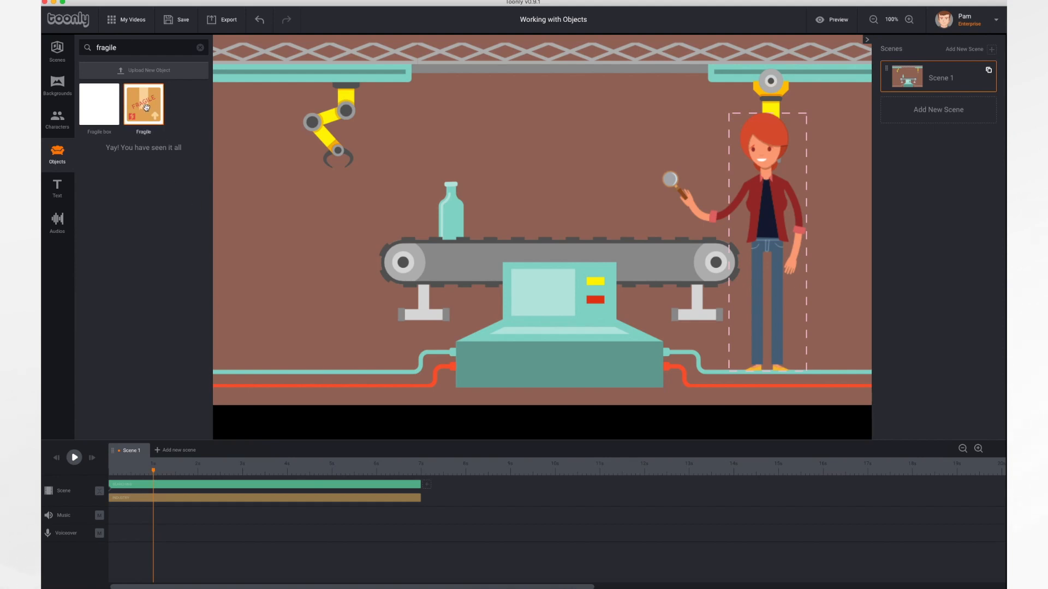
{"action": "left_click_drag", "start_coordinate": [143, 105], "coordinate": [492, 209]}
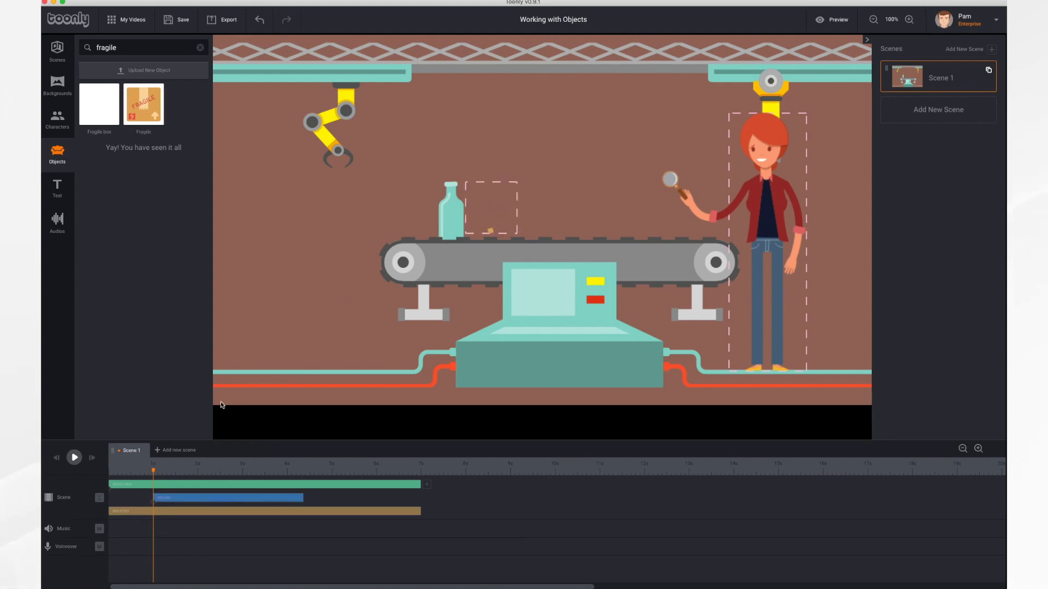
{"action": "left_click", "coordinate": [74, 458]}
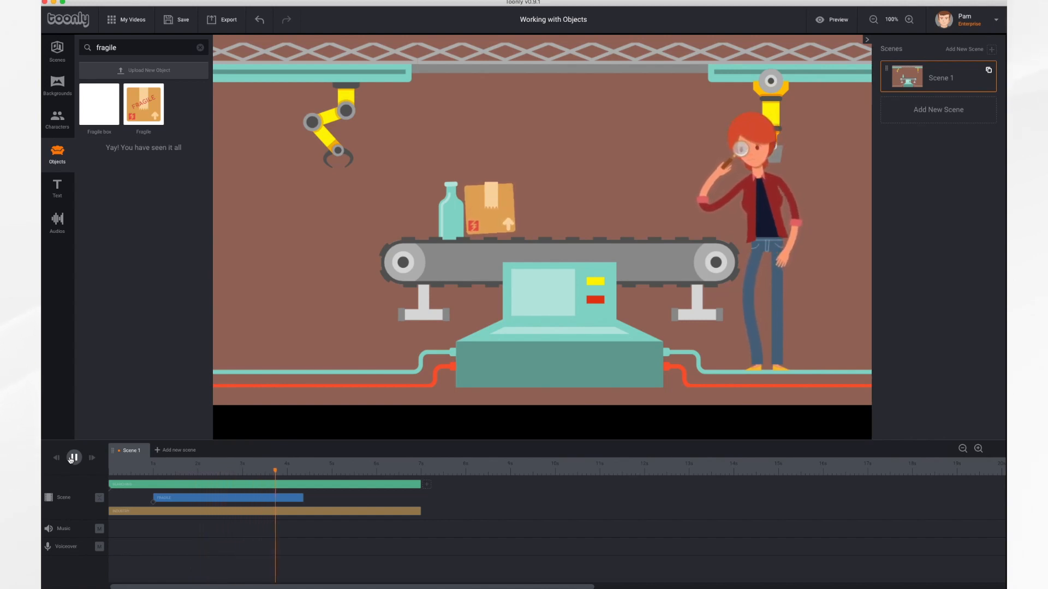
{"action": "left_click", "coordinate": [70, 459]}
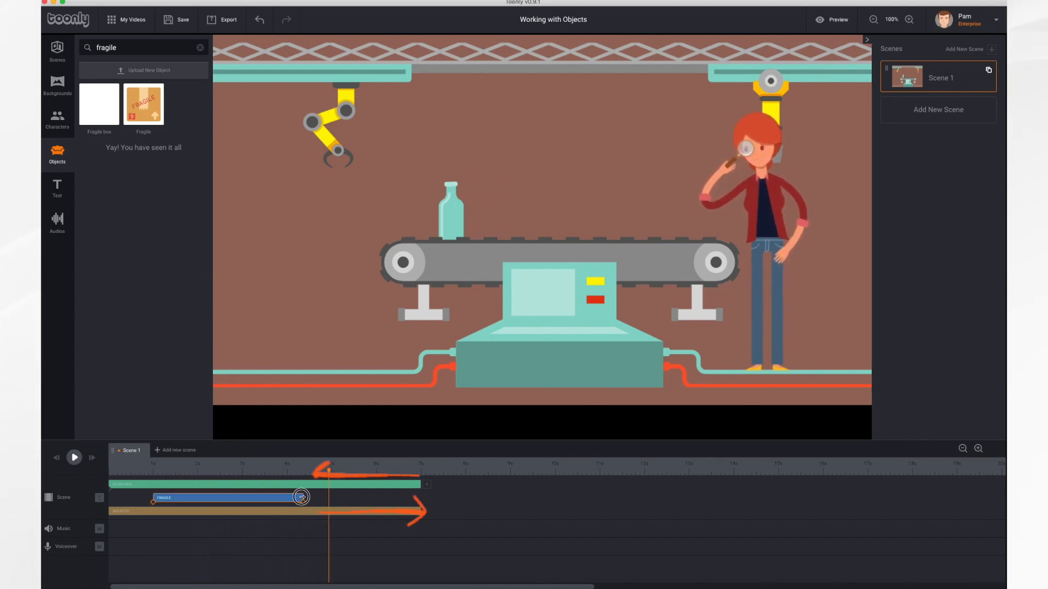
{"action": "left_click_drag", "start_coordinate": [303, 498], "coordinate": [421, 505]}
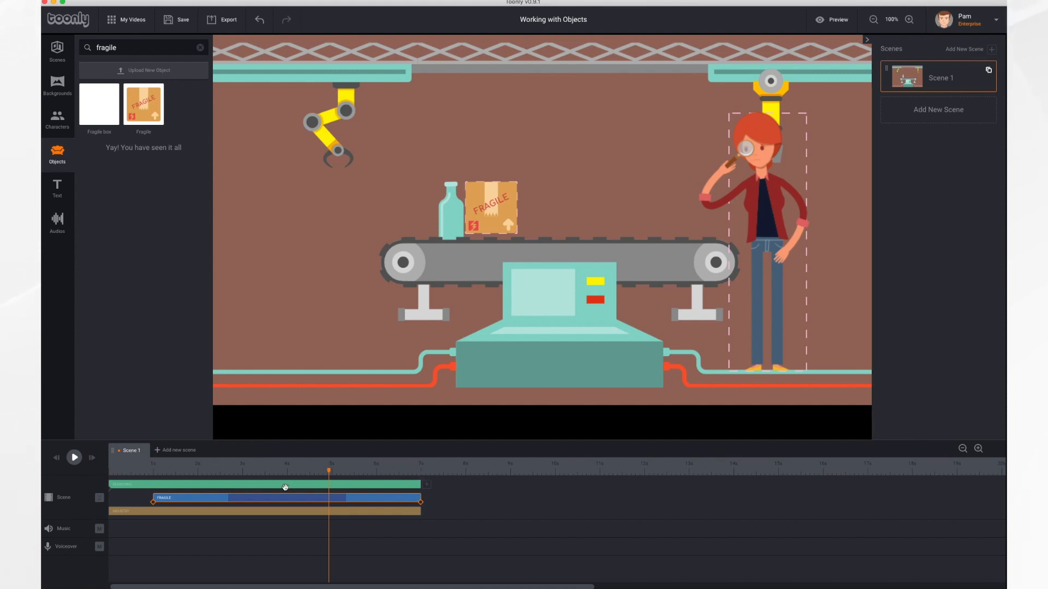
At the Fragile box's start keyframe, nudge the box slightly right and down on the conveyor
{"action": "left_click", "coordinate": [495, 197]}
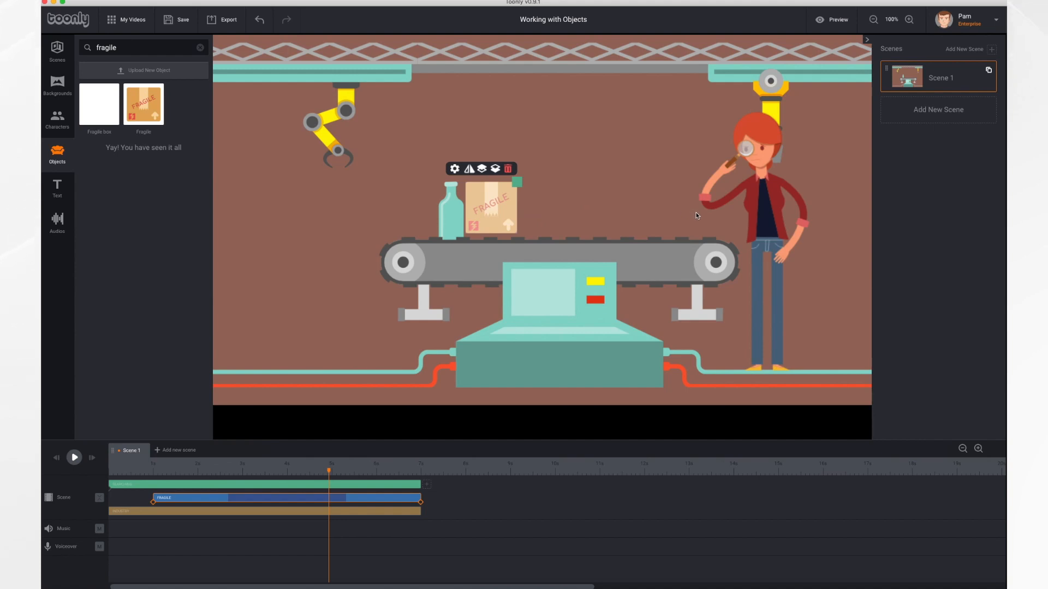
{"action": "left_click", "coordinate": [154, 502]}
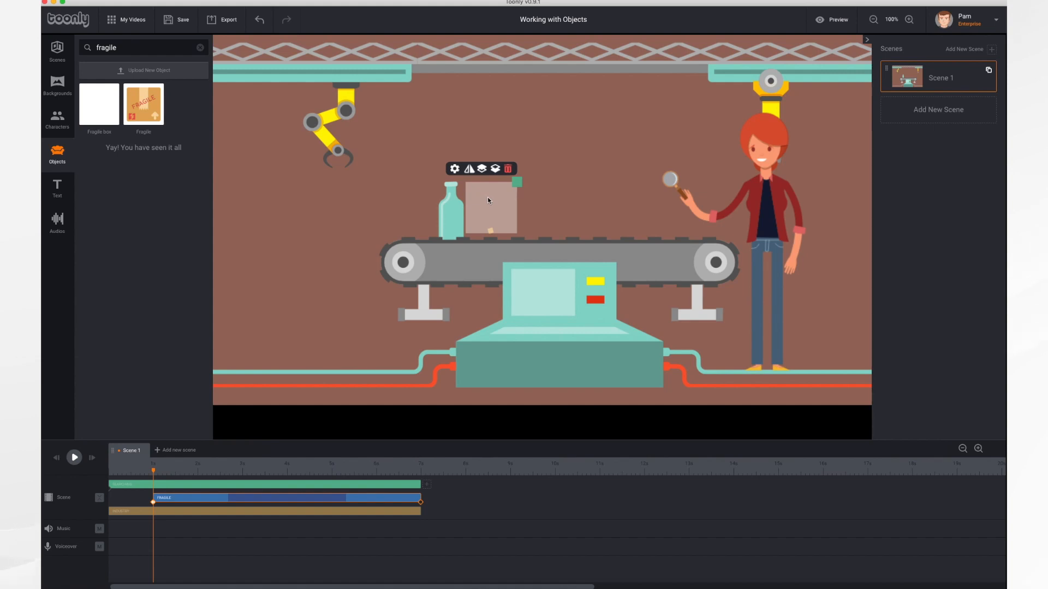
{"action": "left_click_drag", "start_coordinate": [487, 201], "coordinate": [493, 202]}
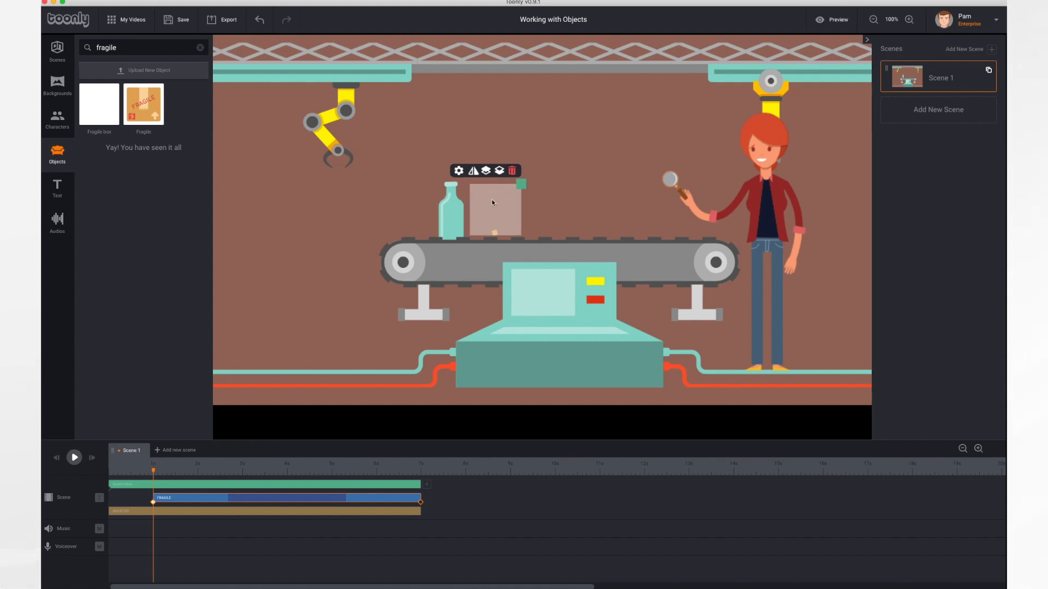
At the Fragile box's end keyframe at 7 seconds, enlarge the box slightly and move it to the conveyor's right end
{"action": "left_click", "coordinate": [422, 505]}
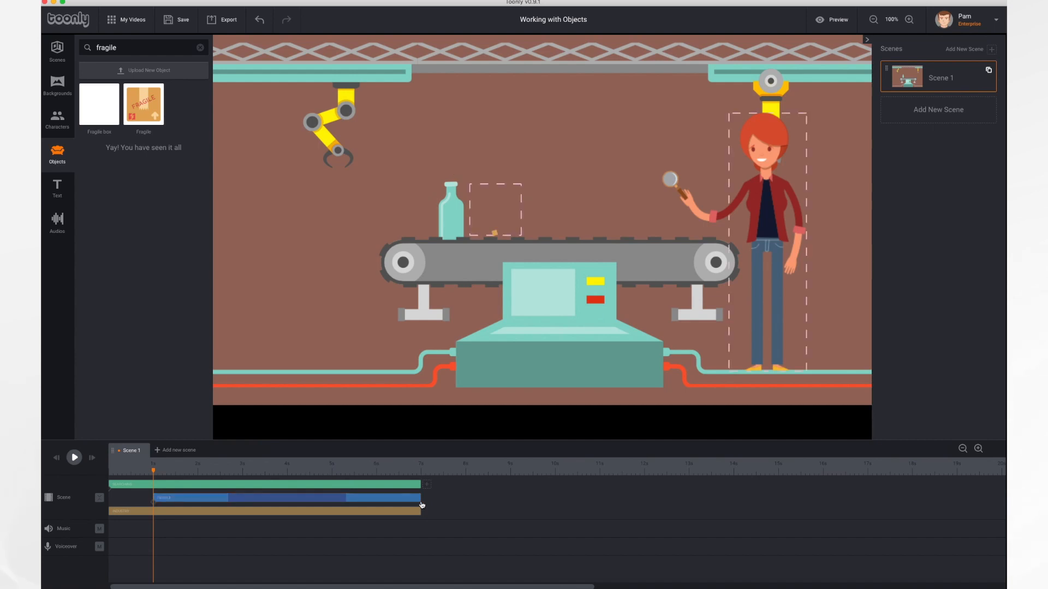
{"action": "left_click", "coordinate": [422, 505]}
{"action": "left_click", "coordinate": [419, 474]}
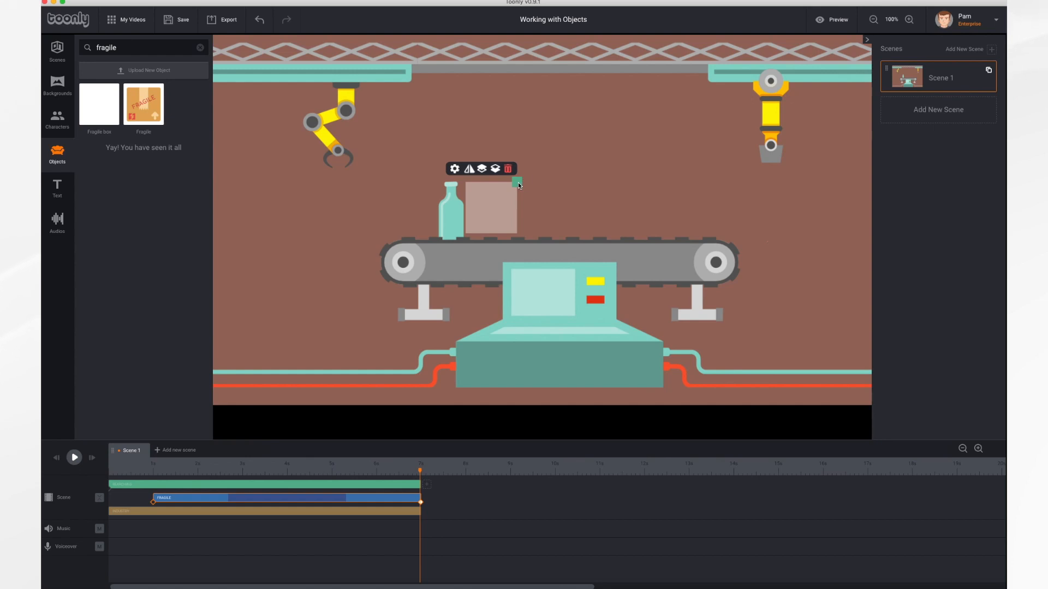
{"action": "left_click_drag", "start_coordinate": [518, 184], "coordinate": [545, 178]}
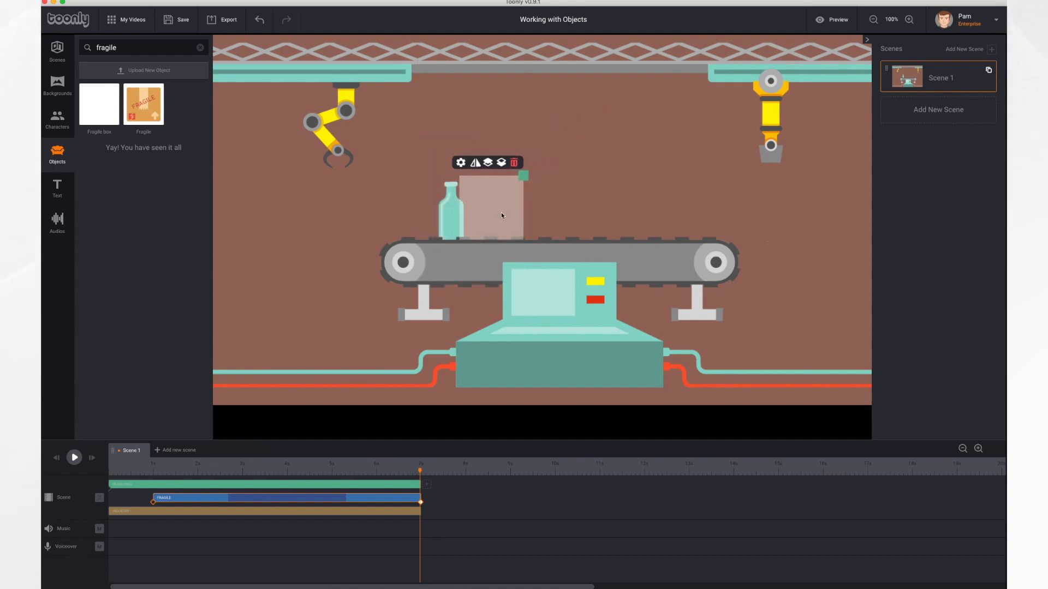
{"action": "left_click_drag", "start_coordinate": [501, 214], "coordinate": [673, 212]}
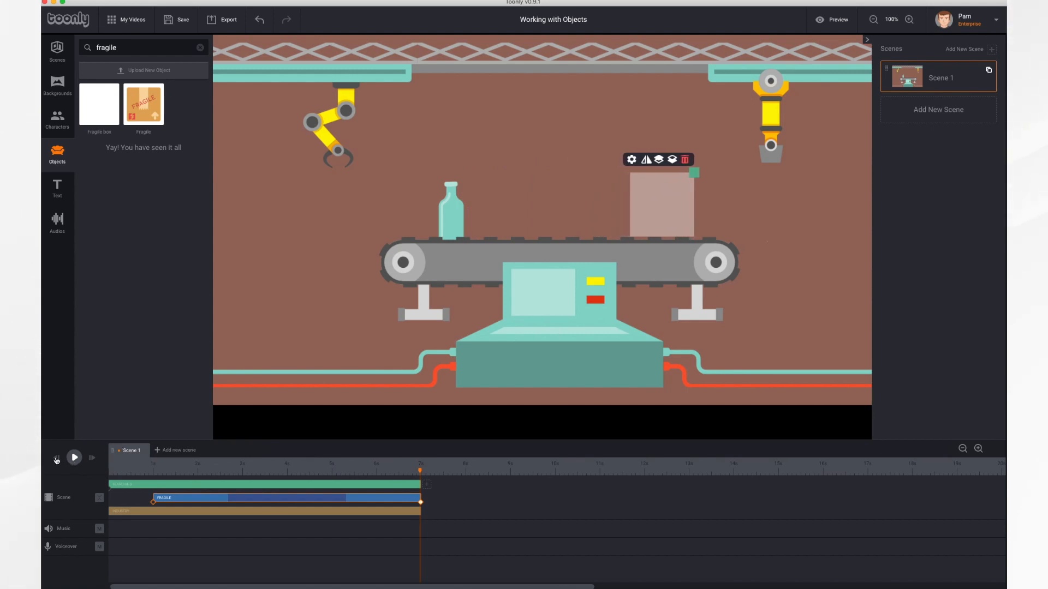
Replay the scene from the beginning to check the Fragile box's movement along the conveyor
{"action": "left_click", "coordinate": [56, 460]}
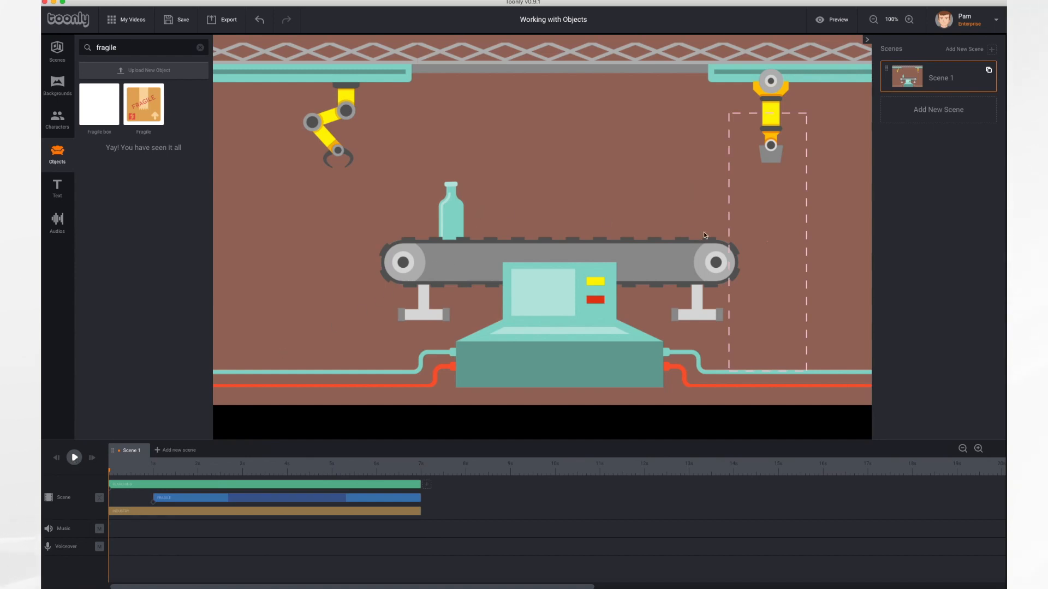
{"action": "left_click", "coordinate": [74, 458]}
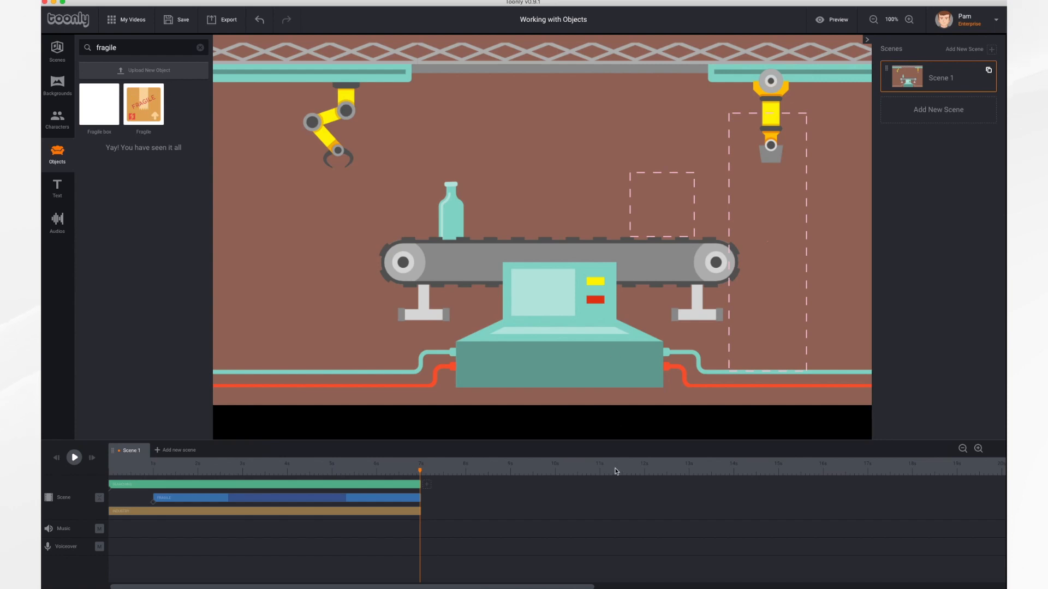
{"action": "left_click", "coordinate": [557, 587]}
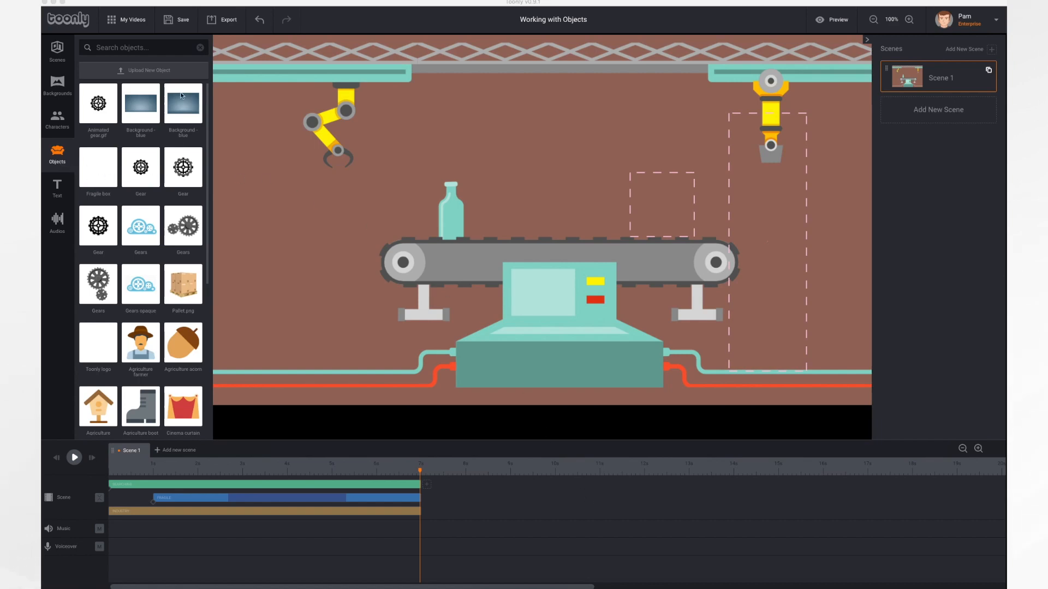
Upload Pallet.png from the Desktop as a new object, keeping the name Pallet.png
{"action": "left_click", "coordinate": [153, 72]}
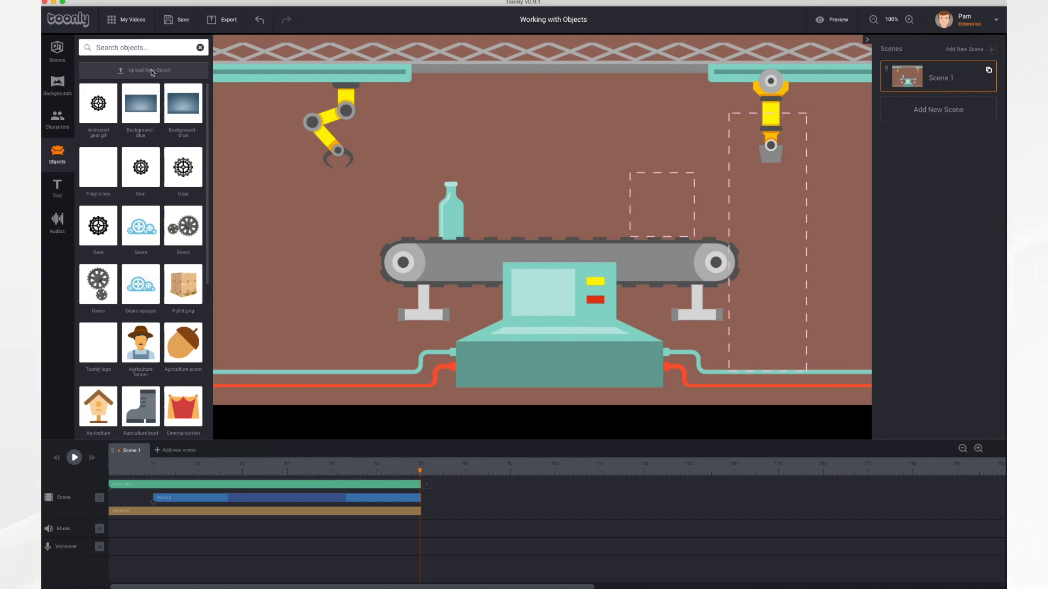
{"action": "left_click", "coordinate": [153, 72]}
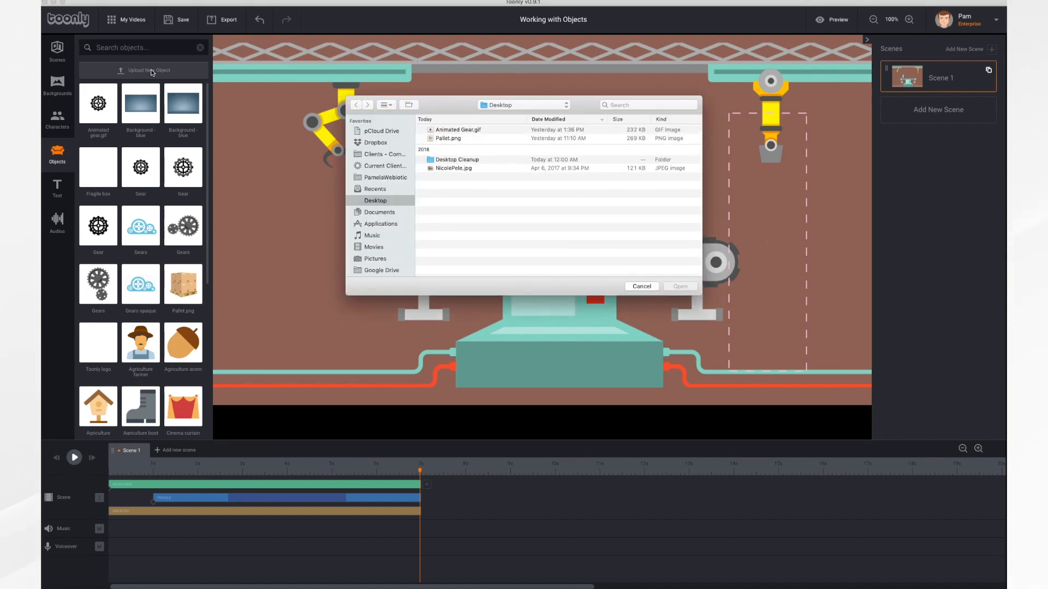
{"action": "left_click", "coordinate": [452, 139]}
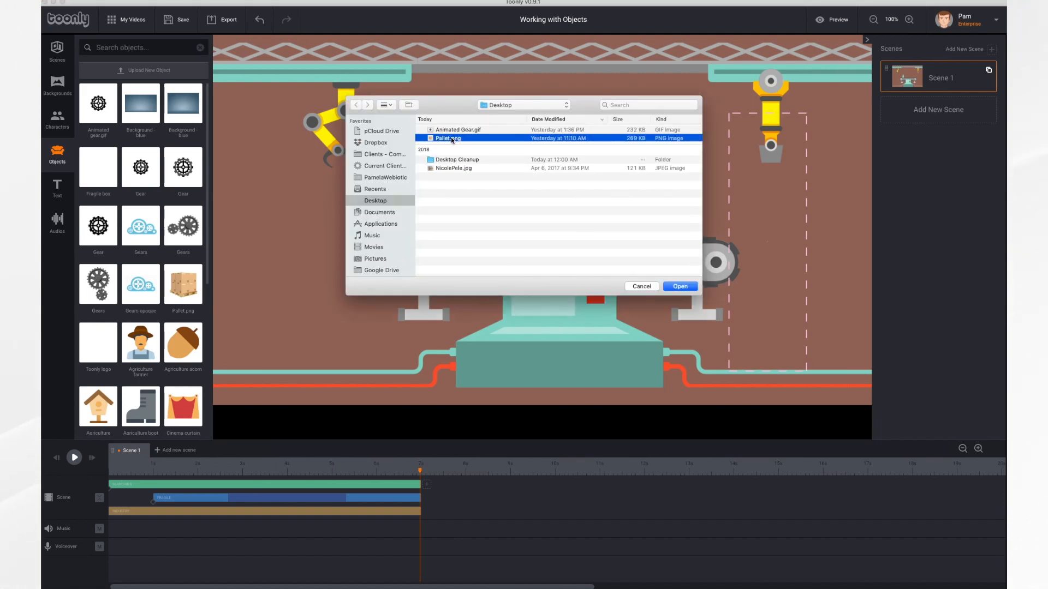
{"action": "left_click", "coordinate": [682, 287]}
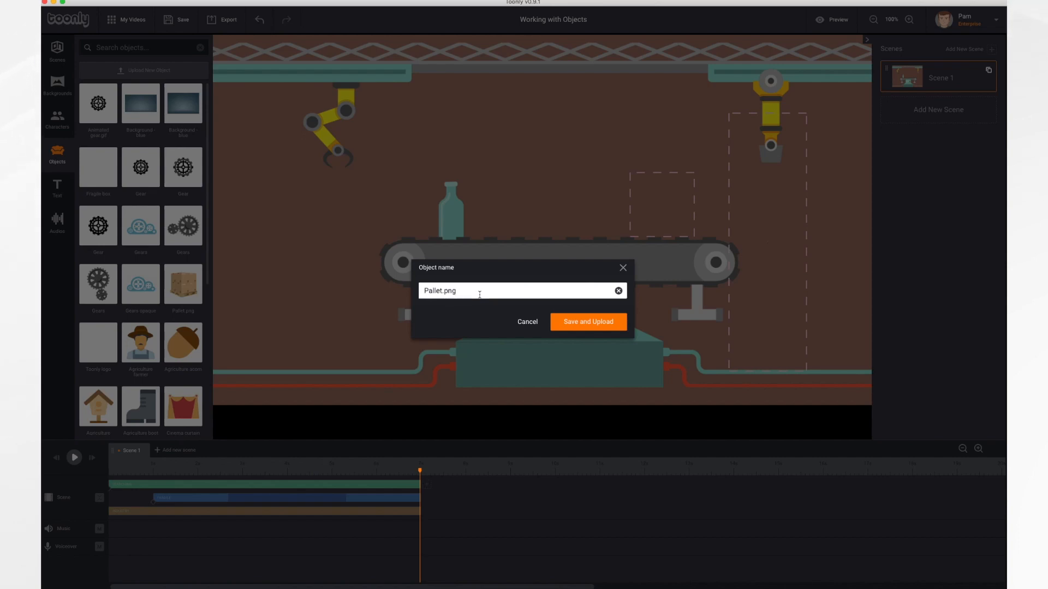
{"action": "left_click", "coordinate": [592, 324]}
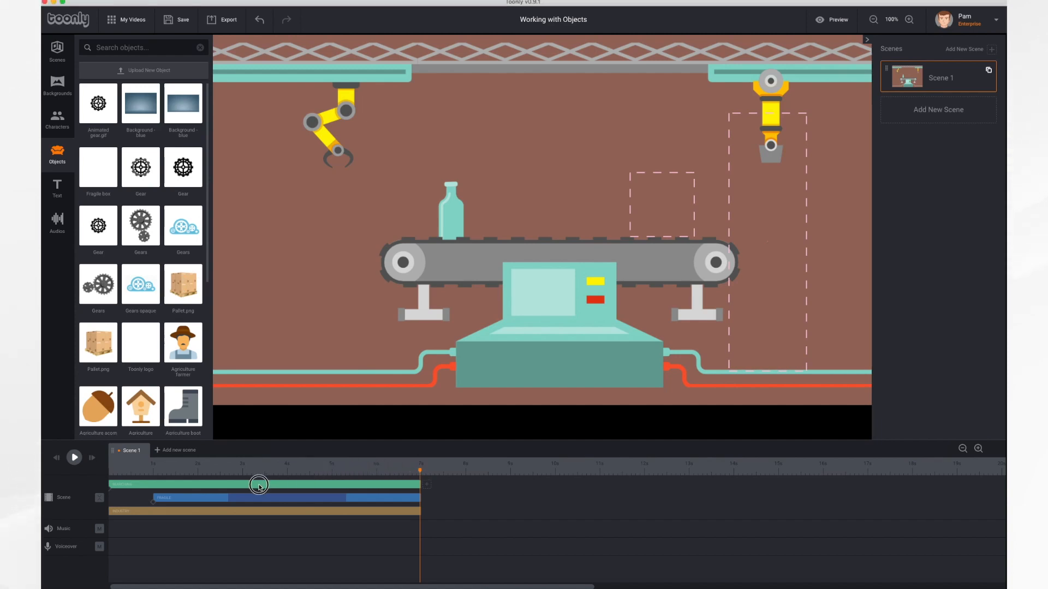
Add the Pallet.png object to the scene at 0 seconds and extend its duration to 7 seconds
{"action": "left_click_drag", "start_coordinate": [421, 473], "coordinate": [110, 472]}
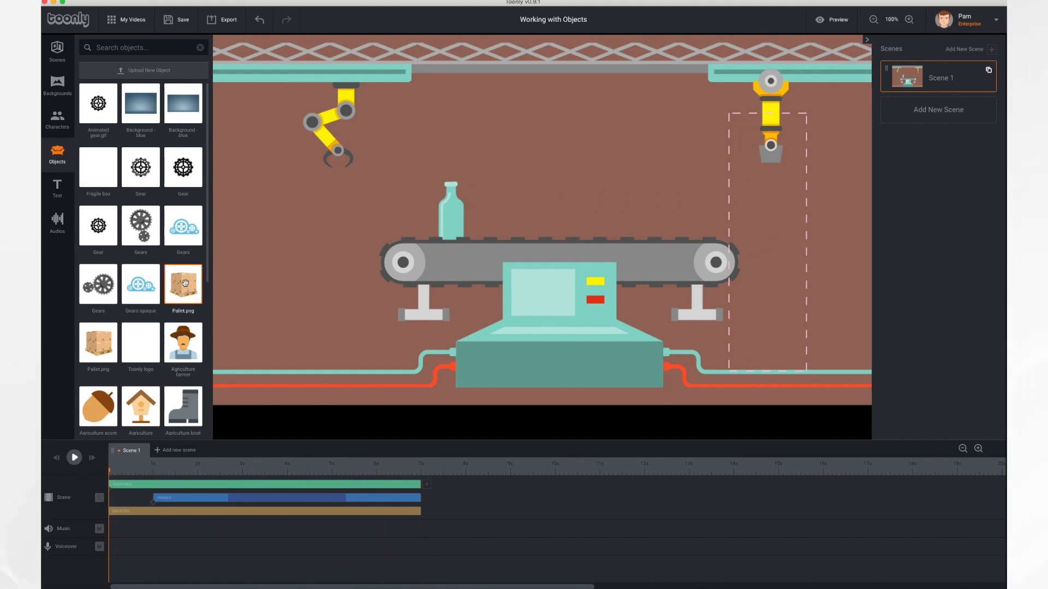
{"action": "left_click_drag", "start_coordinate": [185, 283], "coordinate": [287, 263]}
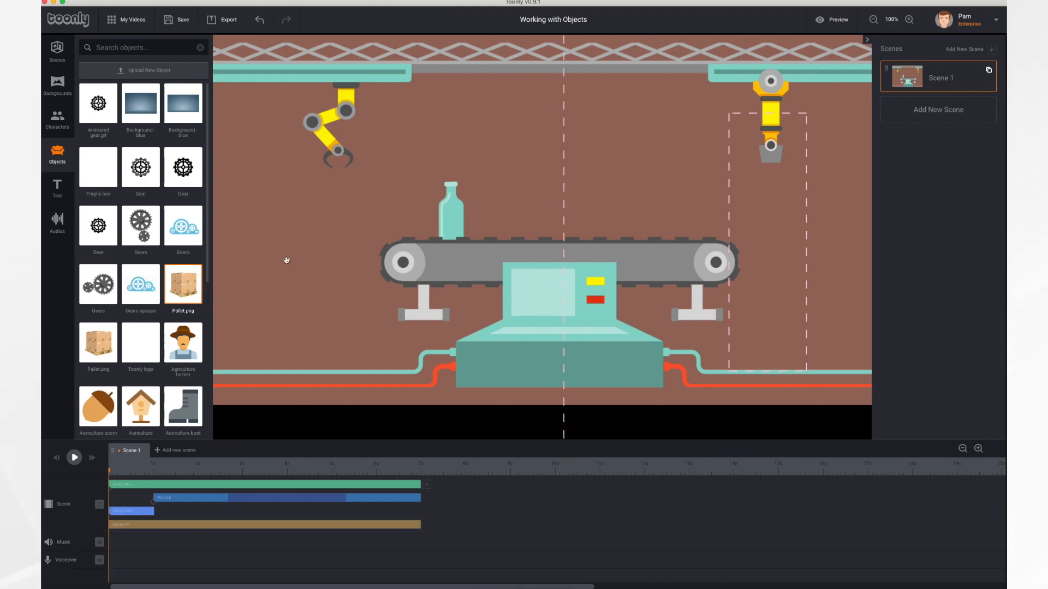
{"action": "left_click", "coordinate": [146, 513]}
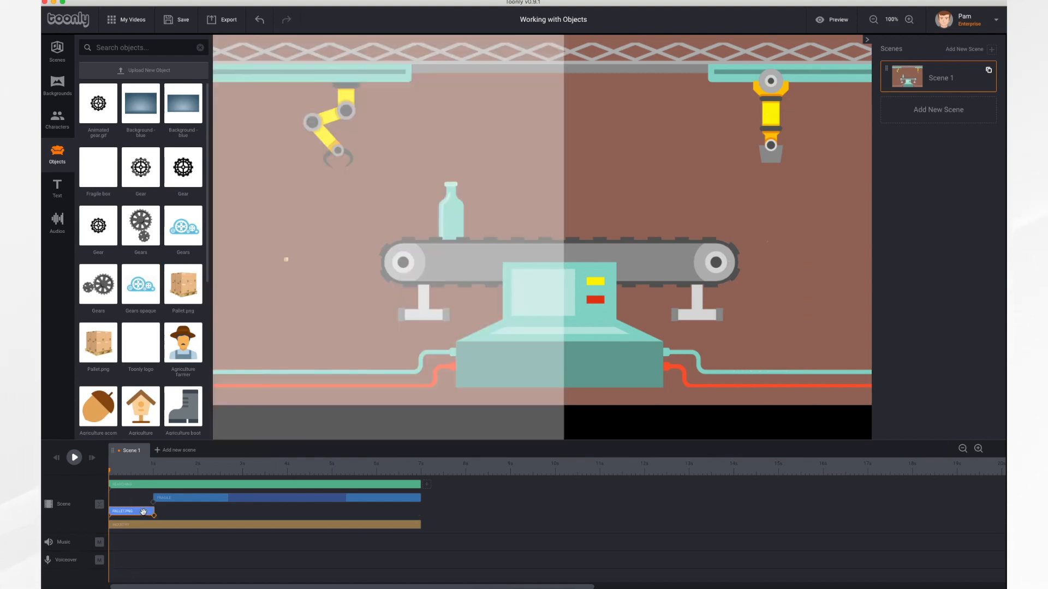
{"action": "left_click_drag", "start_coordinate": [153, 514], "coordinate": [422, 521]}
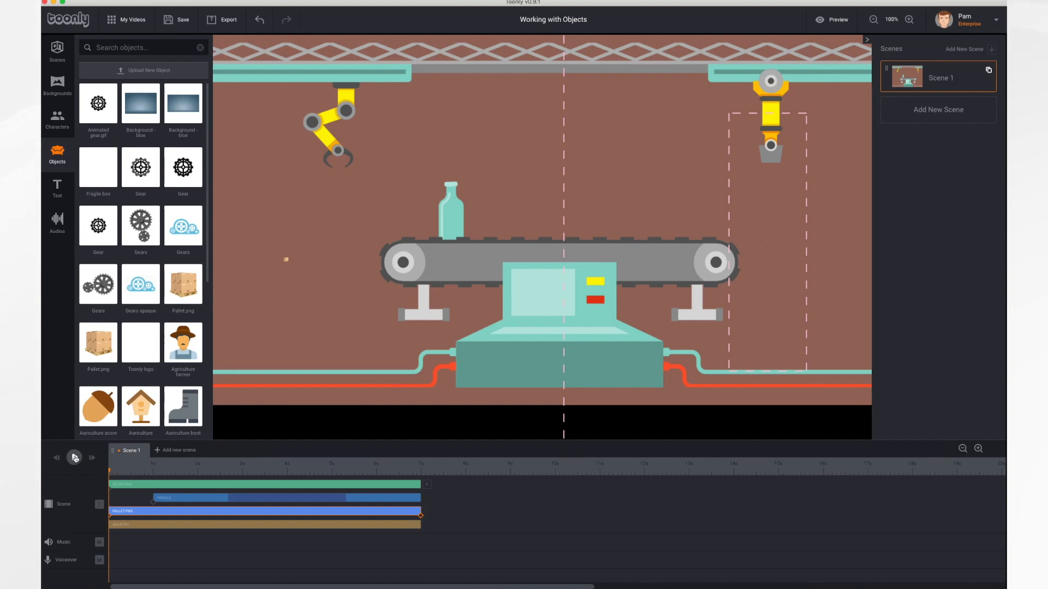
Play the scene partway to reveal the pallet, shrink it to about a third, and place it on the floor left of the conveyor
{"action": "left_click", "coordinate": [75, 459]}
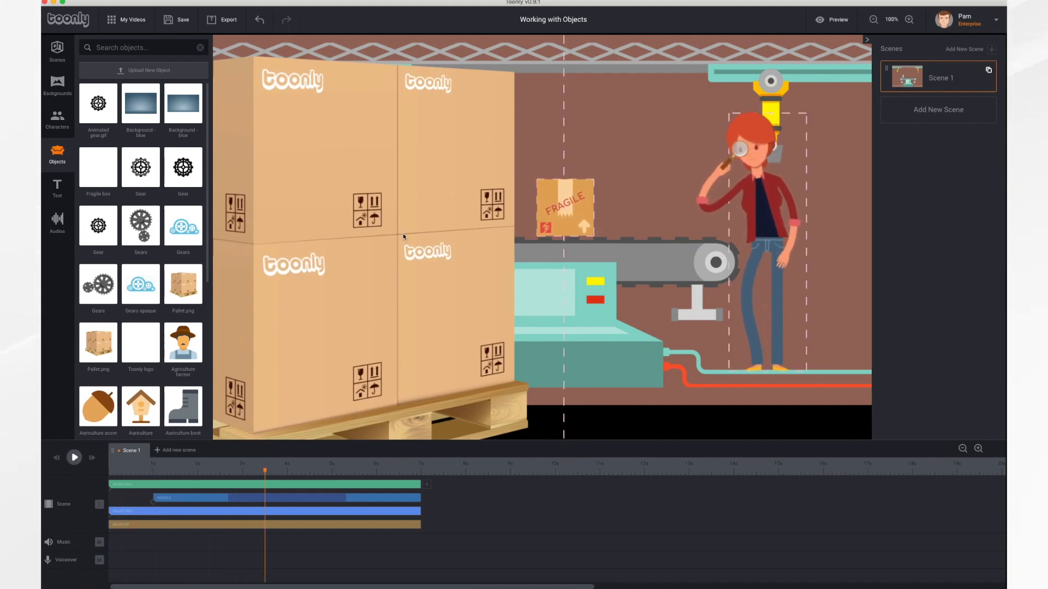
{"action": "left_click", "coordinate": [406, 257]}
{"action": "left_click_drag", "start_coordinate": [406, 257], "coordinate": [412, 346]}
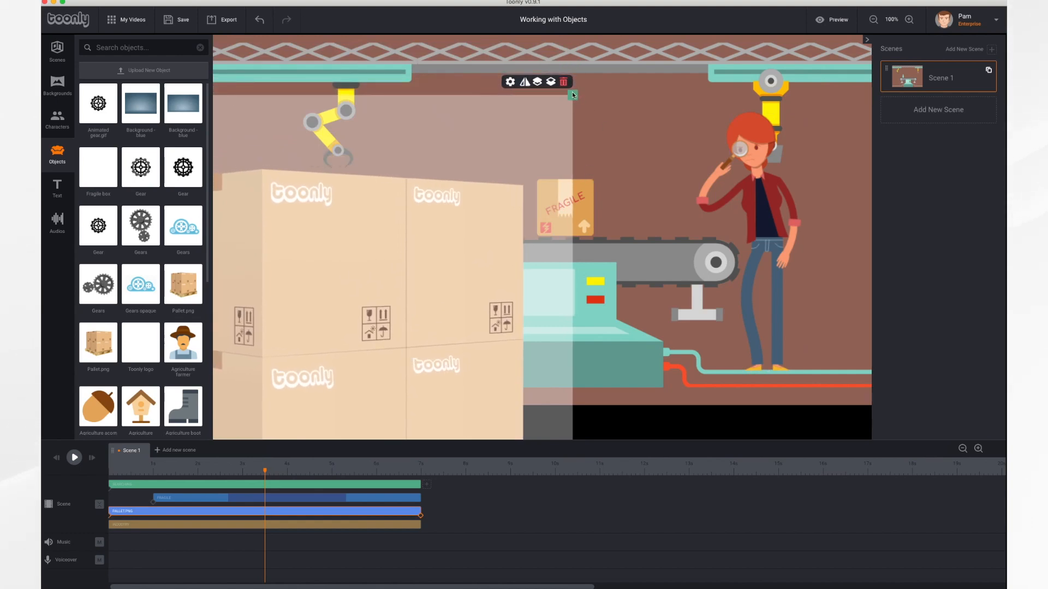
{"action": "left_click_drag", "start_coordinate": [572, 95], "coordinate": [385, 264]}
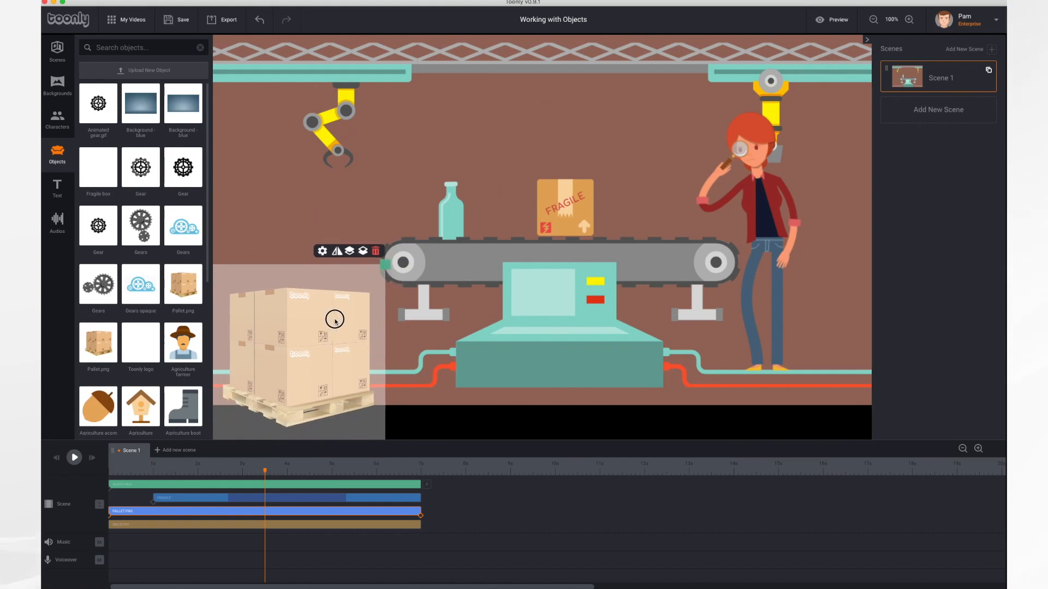
{"action": "left_click_drag", "start_coordinate": [335, 321], "coordinate": [326, 267]}
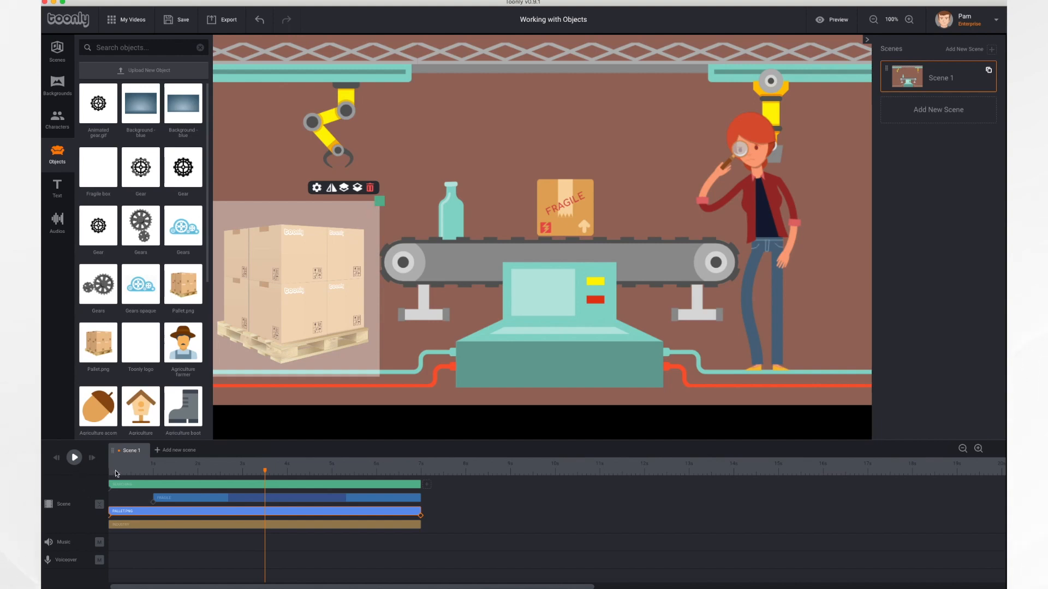
Replay the scene from the beginning to check how the pallet appears and leaves
{"action": "left_click", "coordinate": [57, 458]}
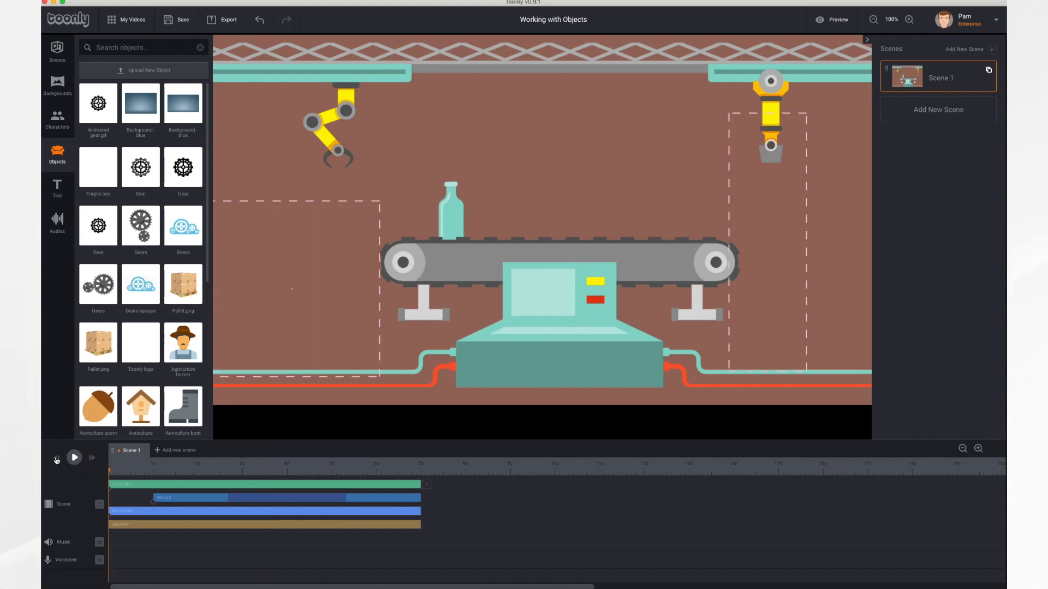
{"action": "left_click", "coordinate": [74, 457]}
Upload Animated Gear.gif from the Desktop as a new object, keeping the name Animated Gear.gif
{"action": "left_click", "coordinate": [141, 72]}
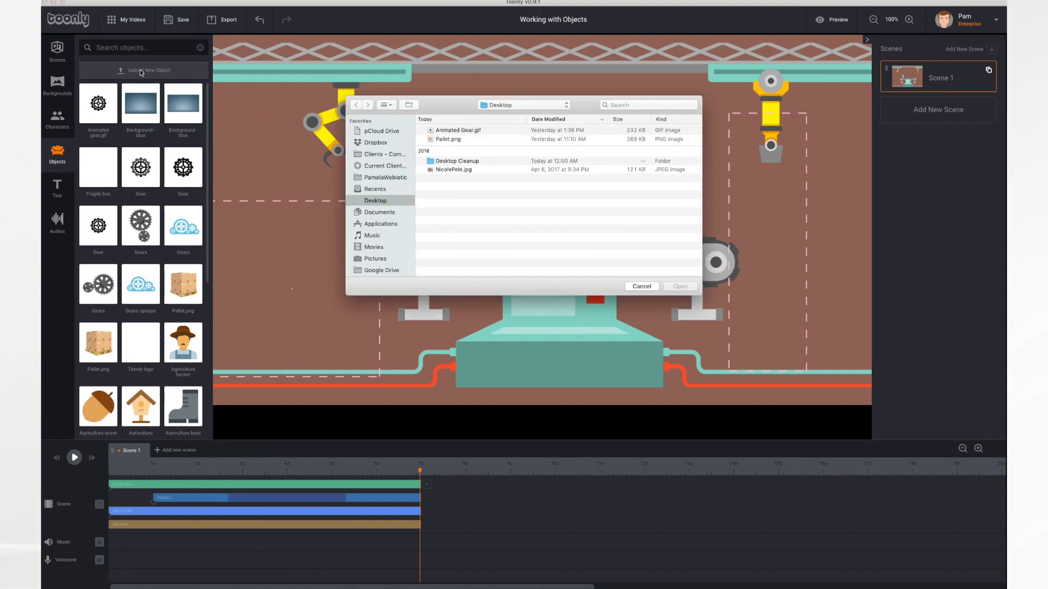
{"action": "left_click", "coordinate": [471, 133]}
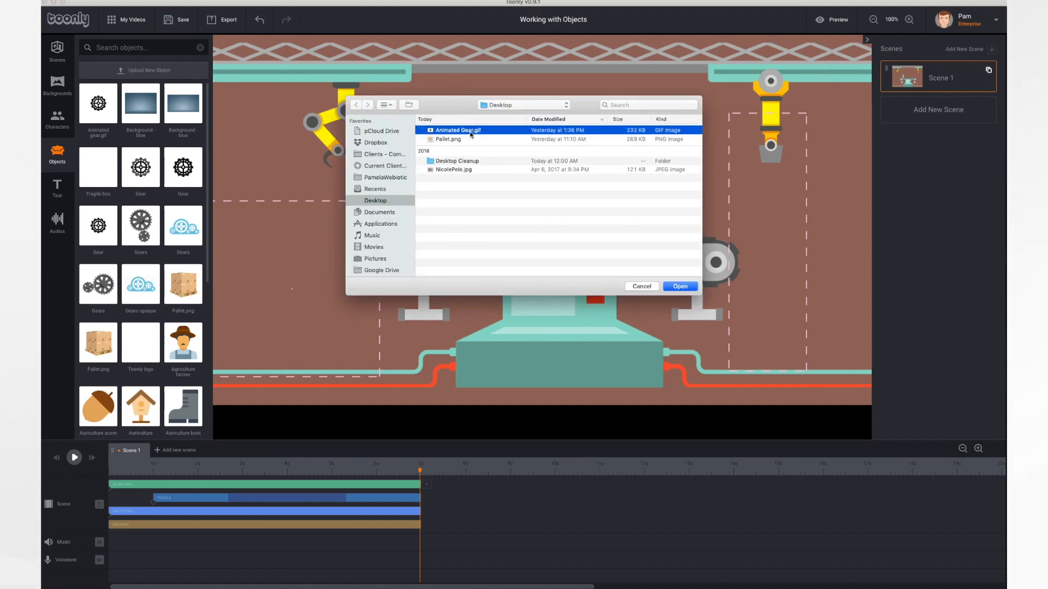
{"action": "left_click", "coordinate": [680, 286]}
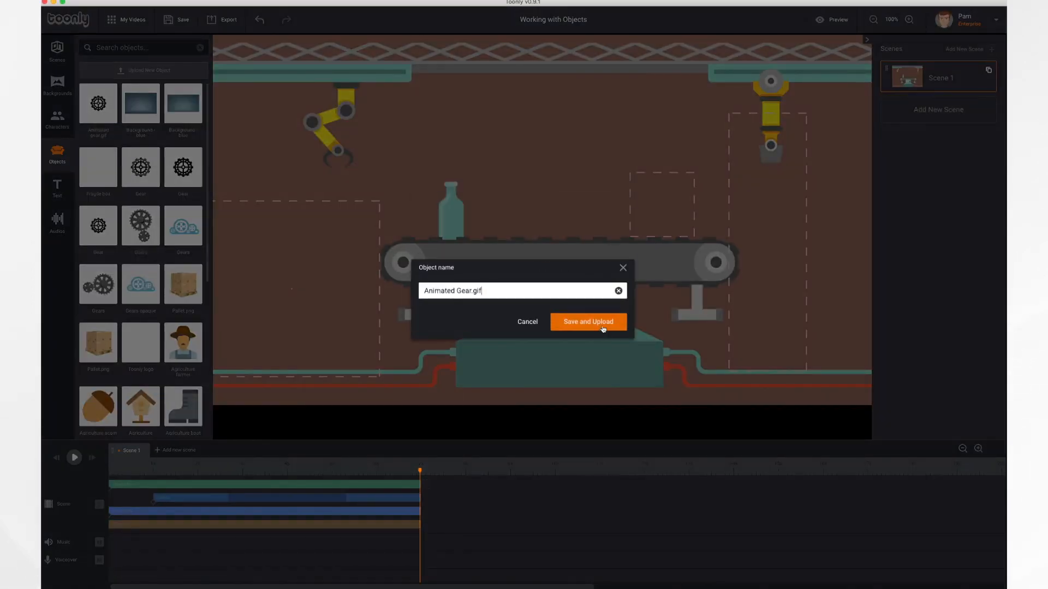
{"action": "left_click", "coordinate": [603, 326]}
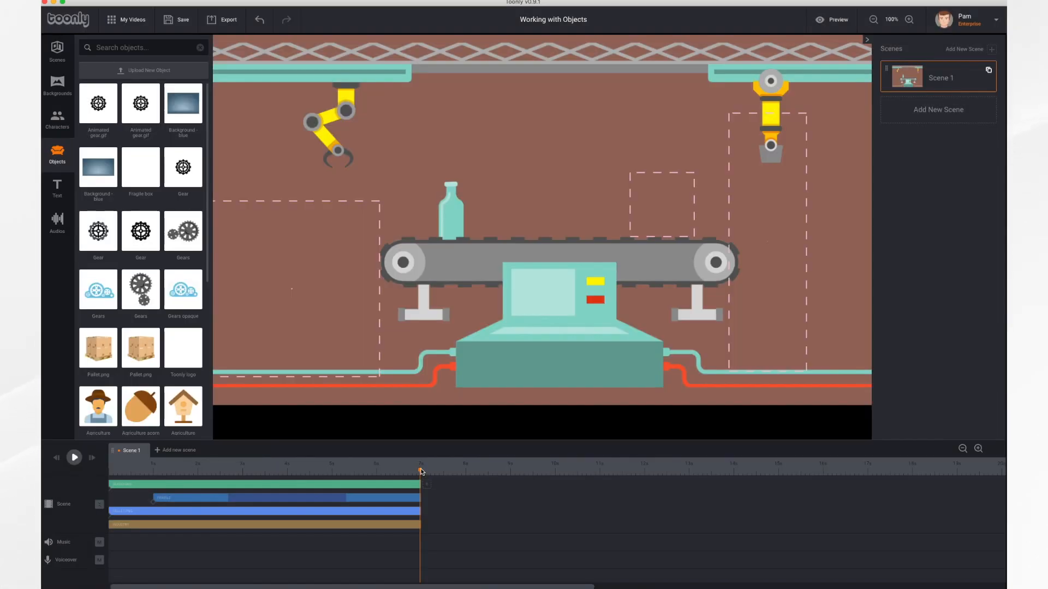
Add an Animated Gear.gif object over each conveyor wheel at 0 seconds and extend both durations to 7 seconds
{"action": "left_click_drag", "start_coordinate": [421, 472], "coordinate": [108, 472]}
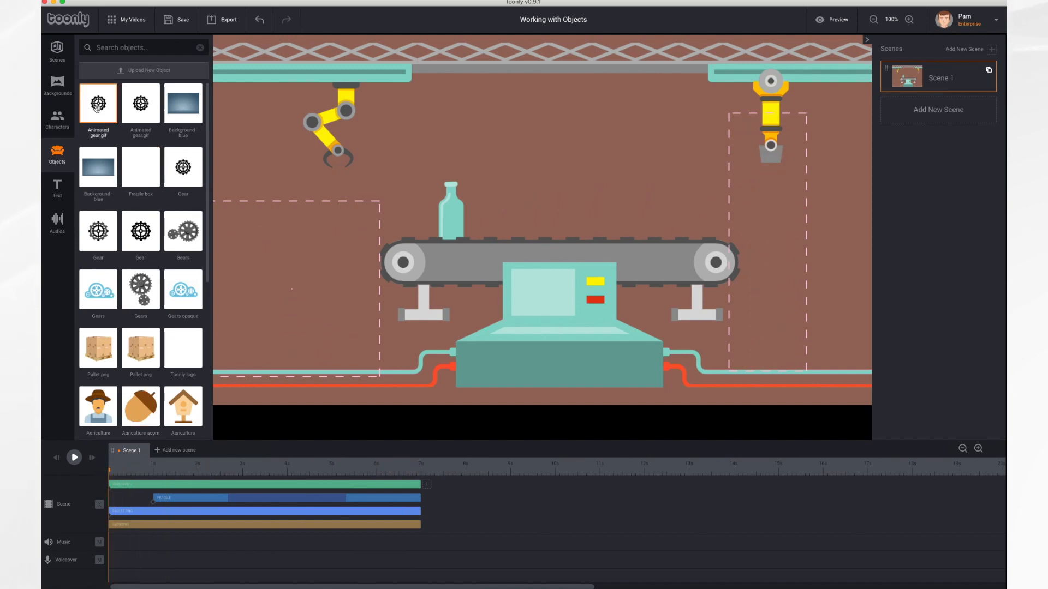
{"action": "left_click_drag", "start_coordinate": [97, 103], "coordinate": [405, 263]}
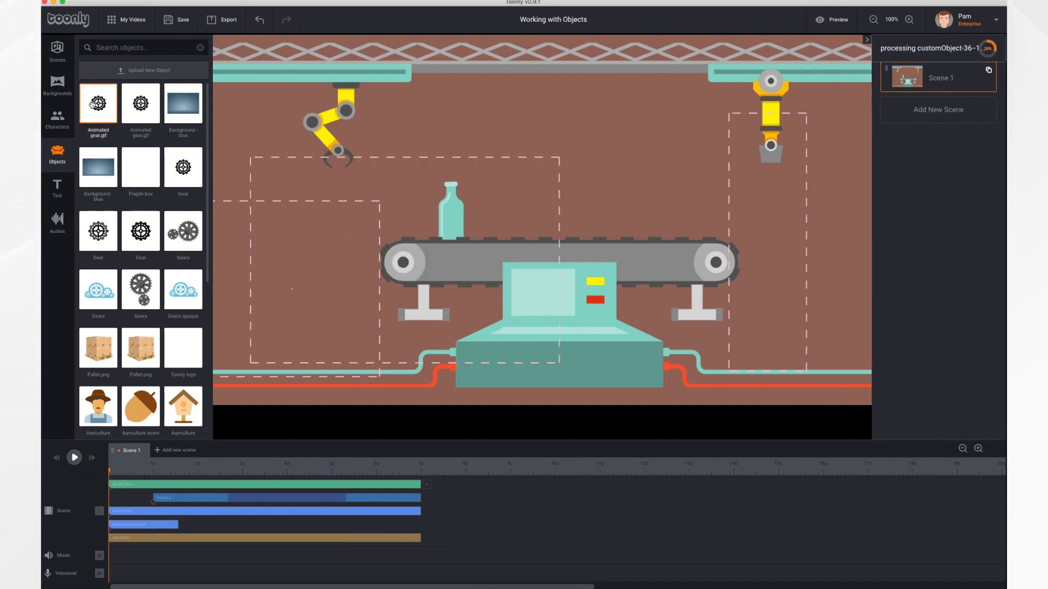
{"action": "left_click_drag", "start_coordinate": [98, 104], "coordinate": [716, 265]}
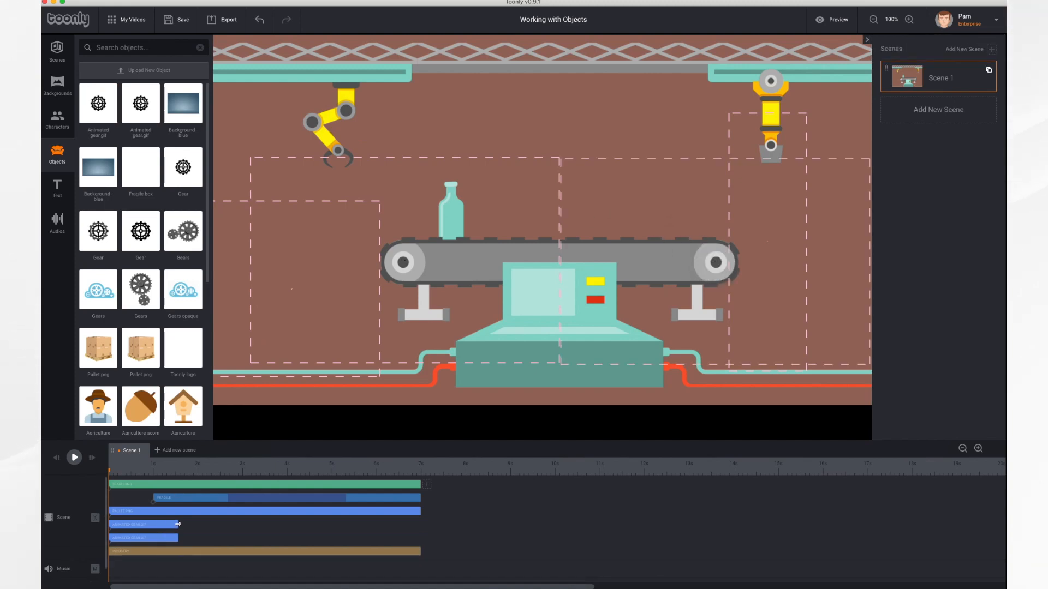
{"action": "left_click_drag", "start_coordinate": [178, 524], "coordinate": [420, 524]}
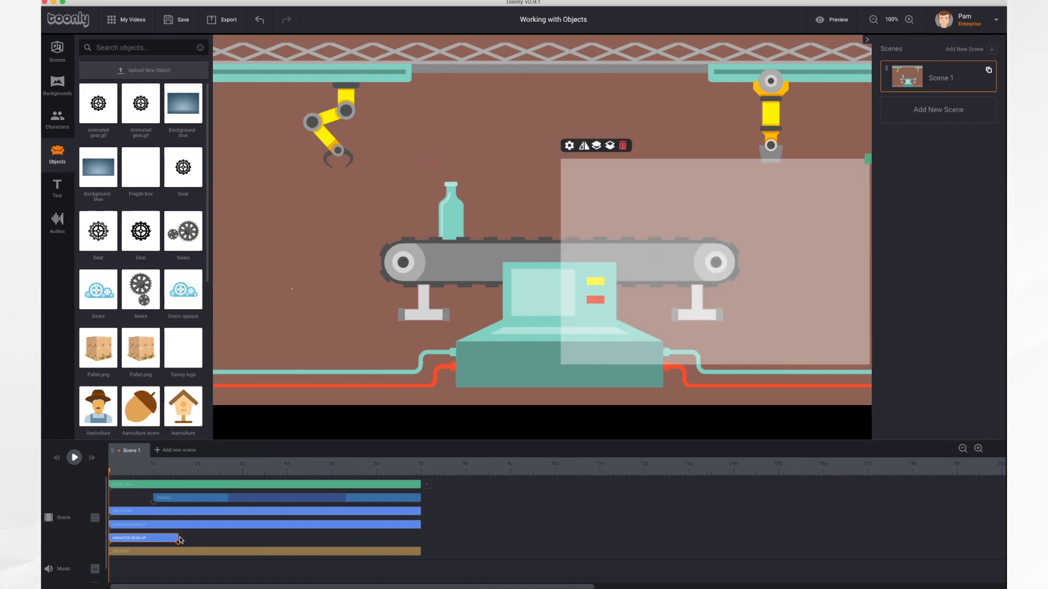
{"action": "left_click_drag", "start_coordinate": [178, 538], "coordinate": [420, 542]}
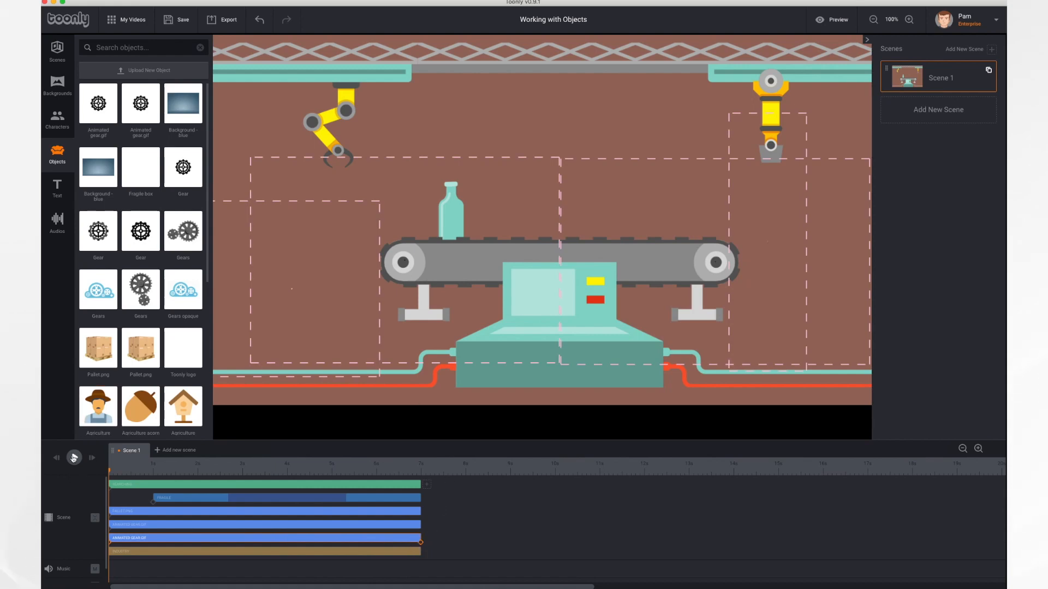
Play the scene partway to reveal the gears, shrink the left gear to about a third, and centre it on the conveyor's left wheel
{"action": "left_click", "coordinate": [74, 459]}
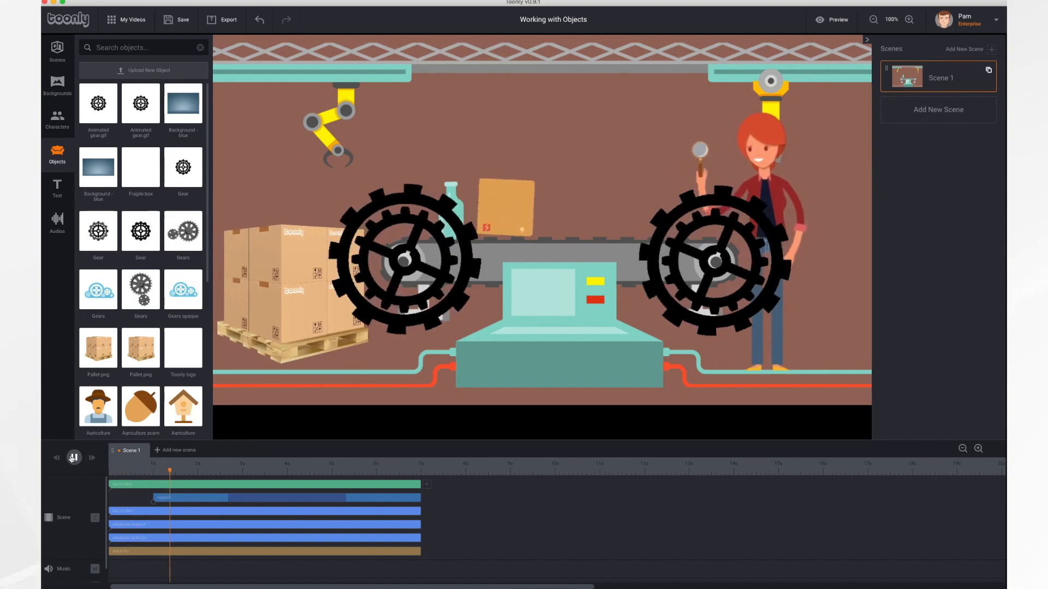
{"action": "left_click", "coordinate": [74, 459]}
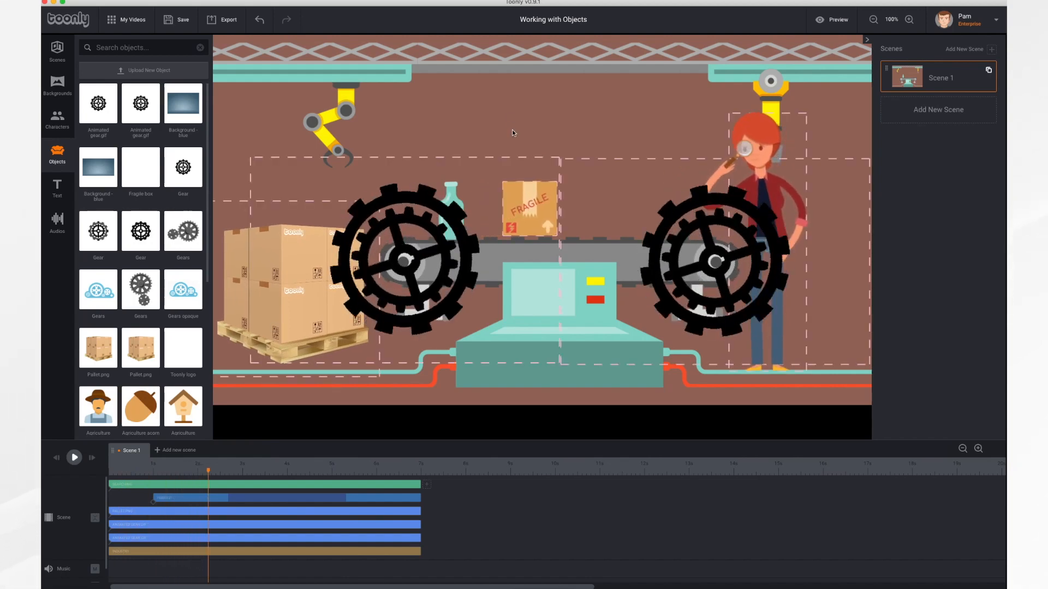
{"action": "left_click", "coordinate": [451, 218]}
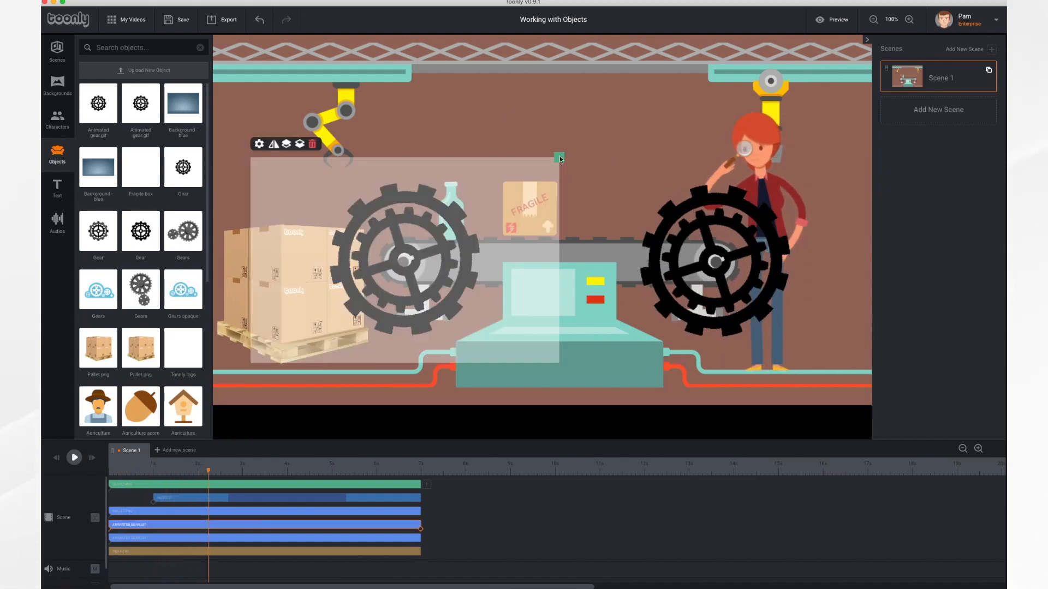
{"action": "left_click_drag", "start_coordinate": [559, 159], "coordinate": [451, 229]}
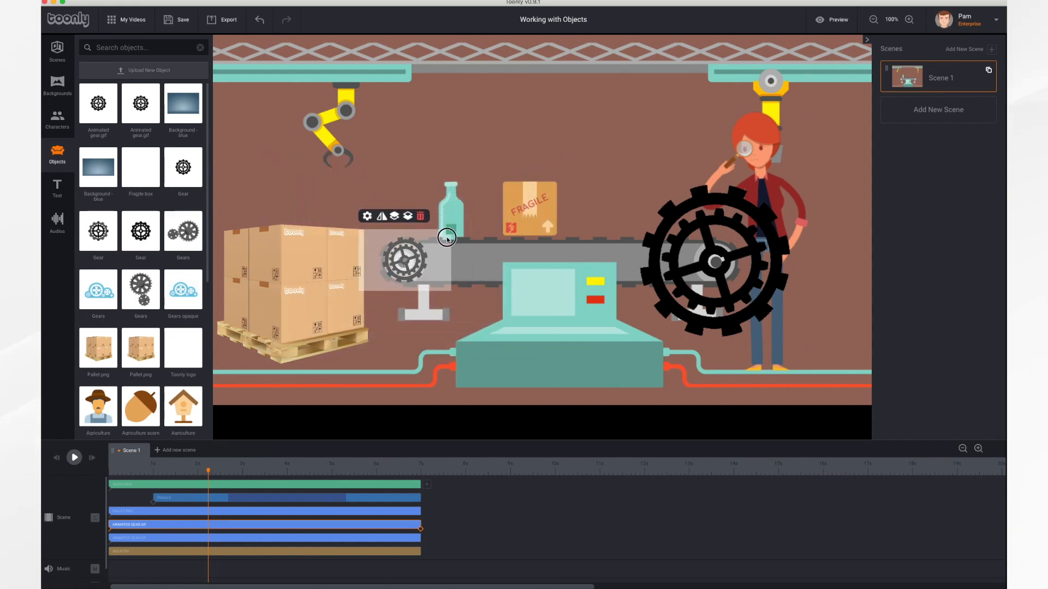
{"action": "left_click_drag", "start_coordinate": [402, 260], "coordinate": [400, 265]}
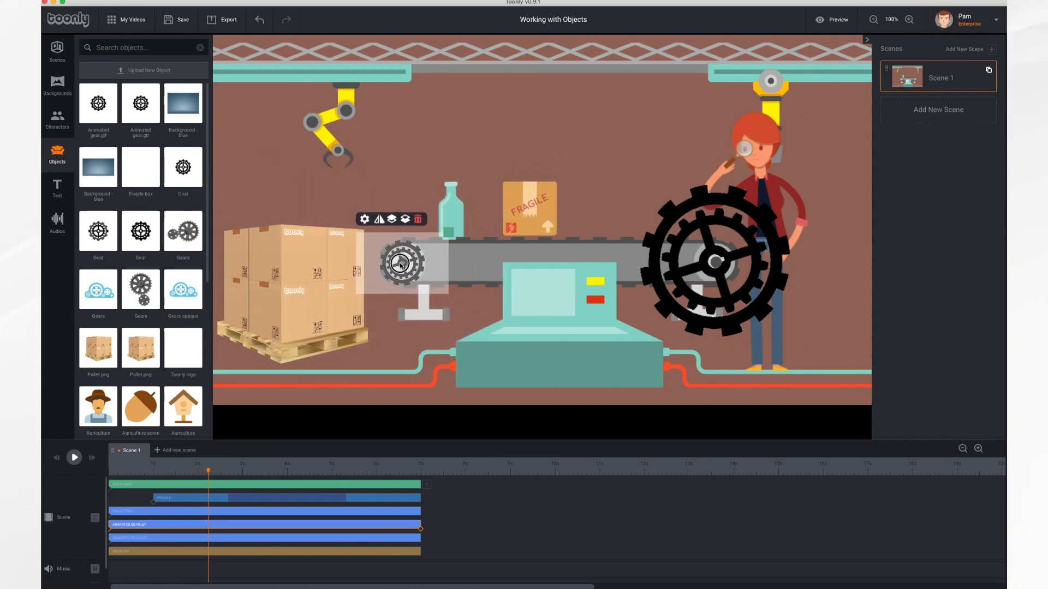
Shrink the right gear to about a third, centre it on the conveyor's right wheel, and fine-tune the left gear's position
{"action": "left_click", "coordinate": [719, 260]}
{"action": "left_click_drag", "start_coordinate": [868, 159], "coordinate": [759, 236]}
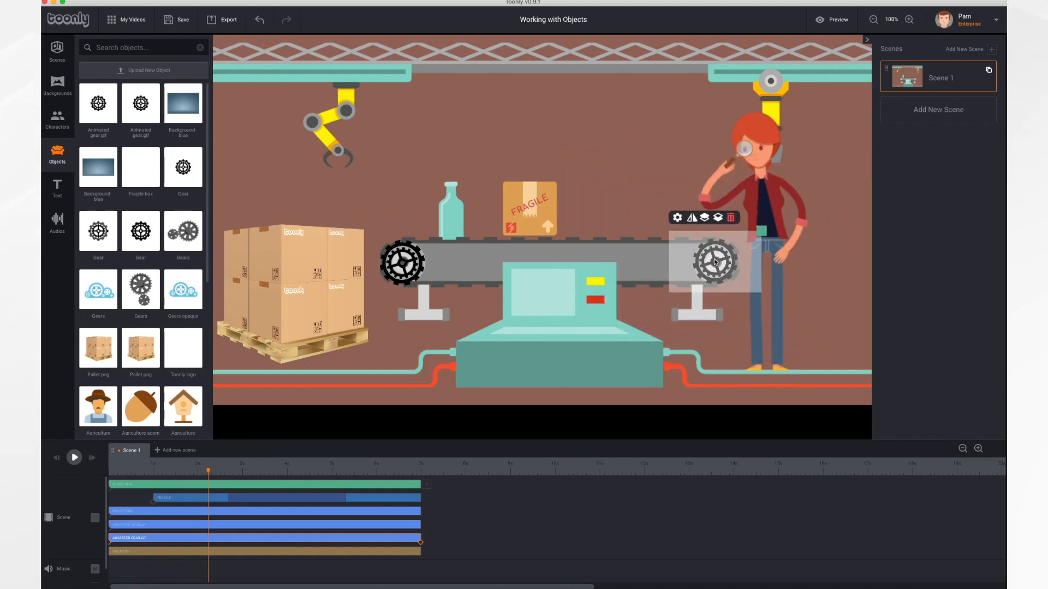
{"action": "left_click_drag", "start_coordinate": [716, 262], "coordinate": [717, 262]}
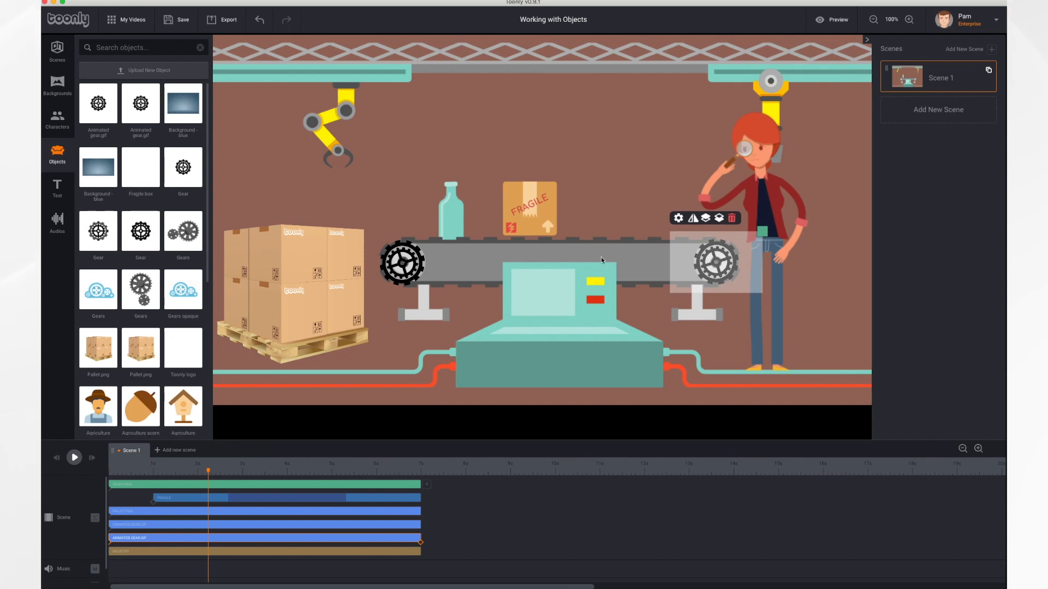
{"action": "left_click", "coordinate": [403, 264]}
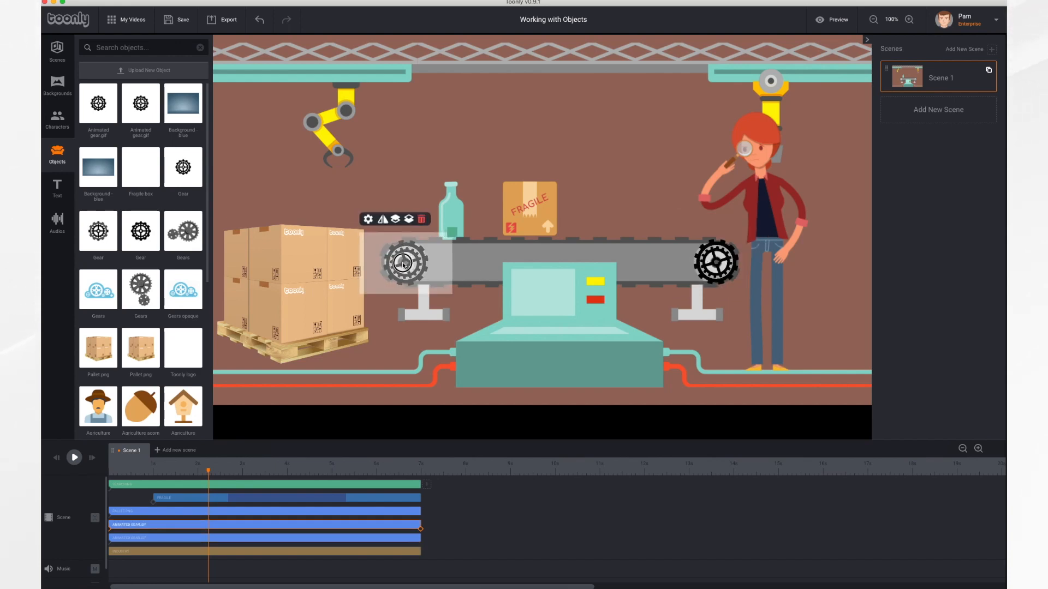
{"action": "left_click_drag", "start_coordinate": [403, 264], "coordinate": [402, 264]}
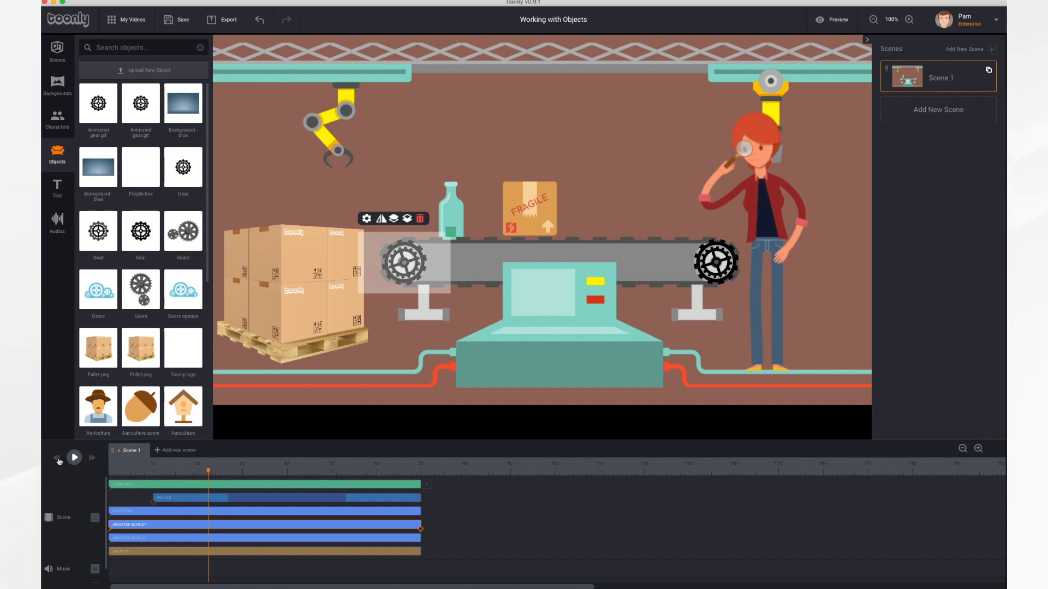
Replay the scene from the beginning to check the rotating gears on the conveyor wheels
{"action": "left_click", "coordinate": [56, 461]}
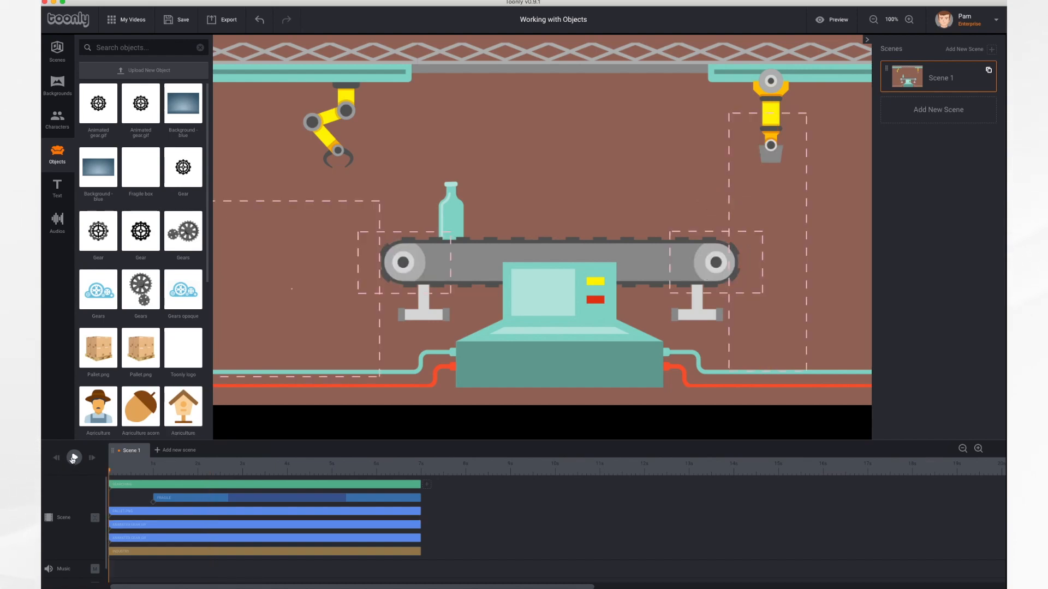
{"action": "left_click", "coordinate": [75, 458]}
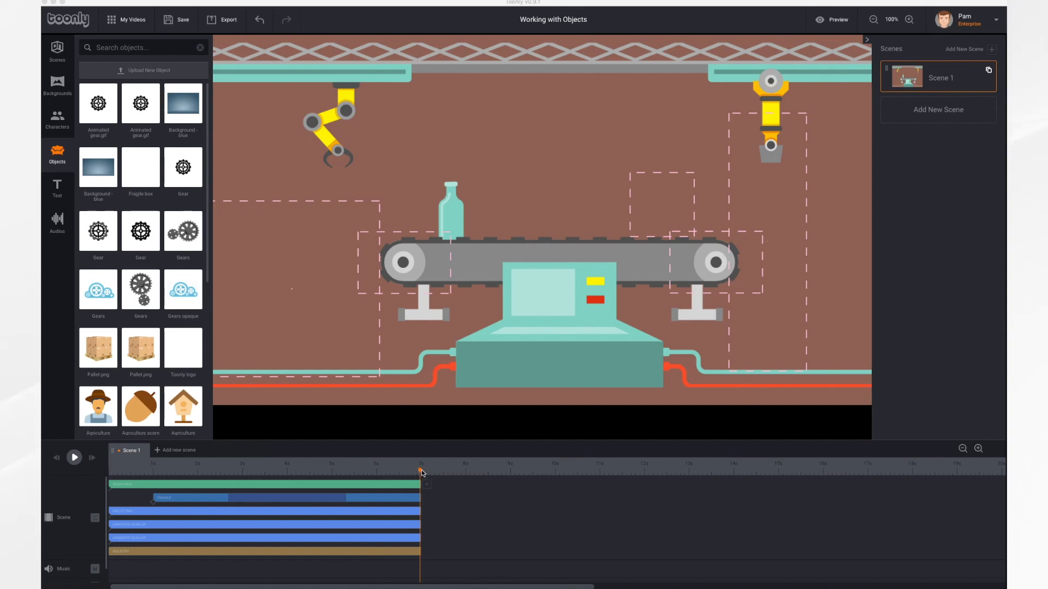
Move the playhead back to where the objects are visible and set the left gear's In Effect to Grow and Out Effect to Shrink
{"action": "left_click_drag", "start_coordinate": [421, 470], "coordinate": [368, 472]}
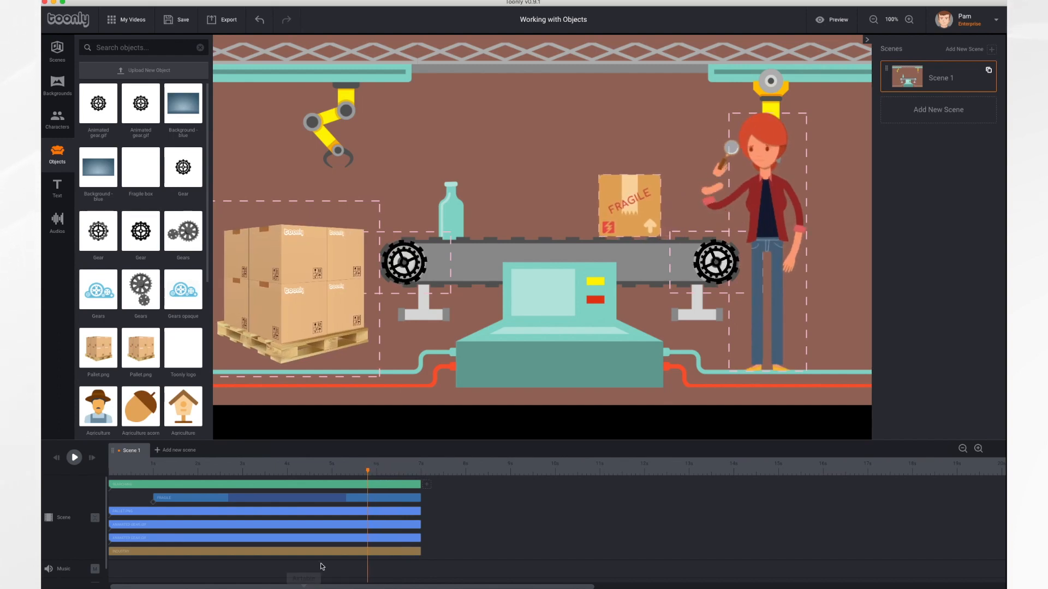
{"action": "left_click", "coordinate": [352, 526]}
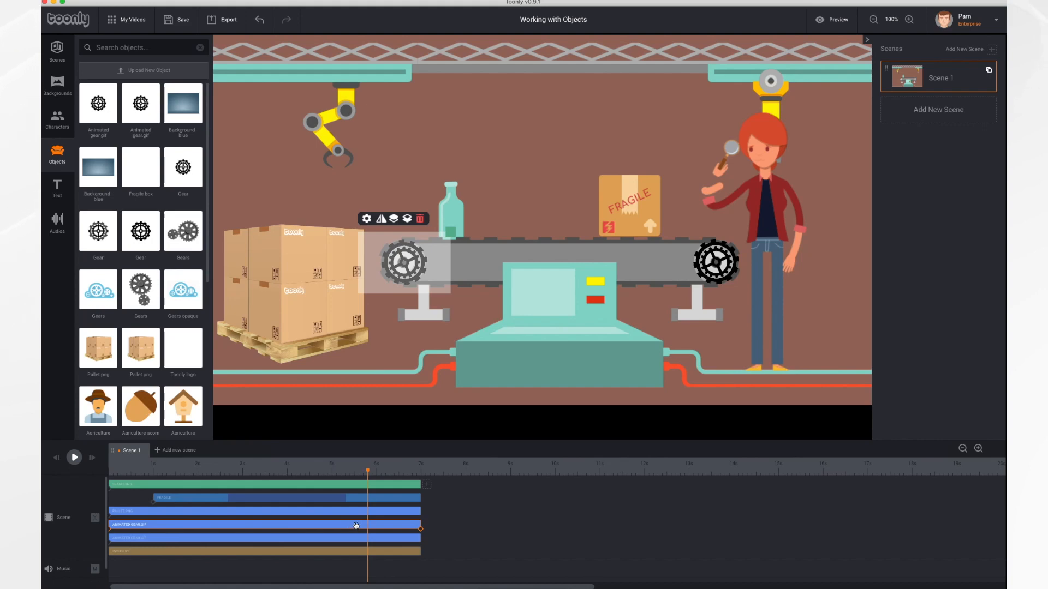
{"action": "left_click", "coordinate": [367, 219]}
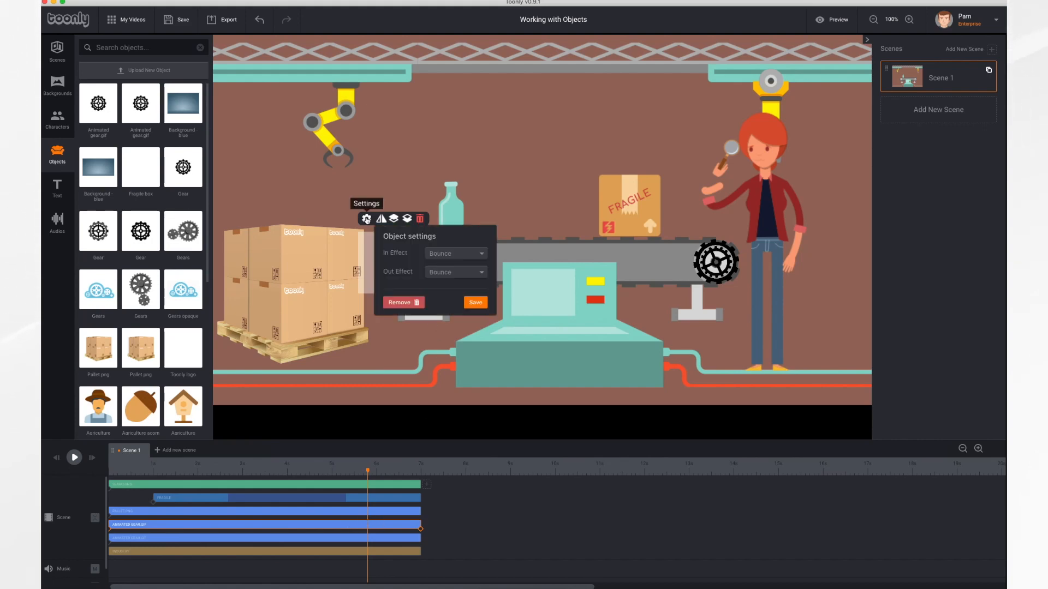
{"action": "left_click", "coordinate": [466, 255]}
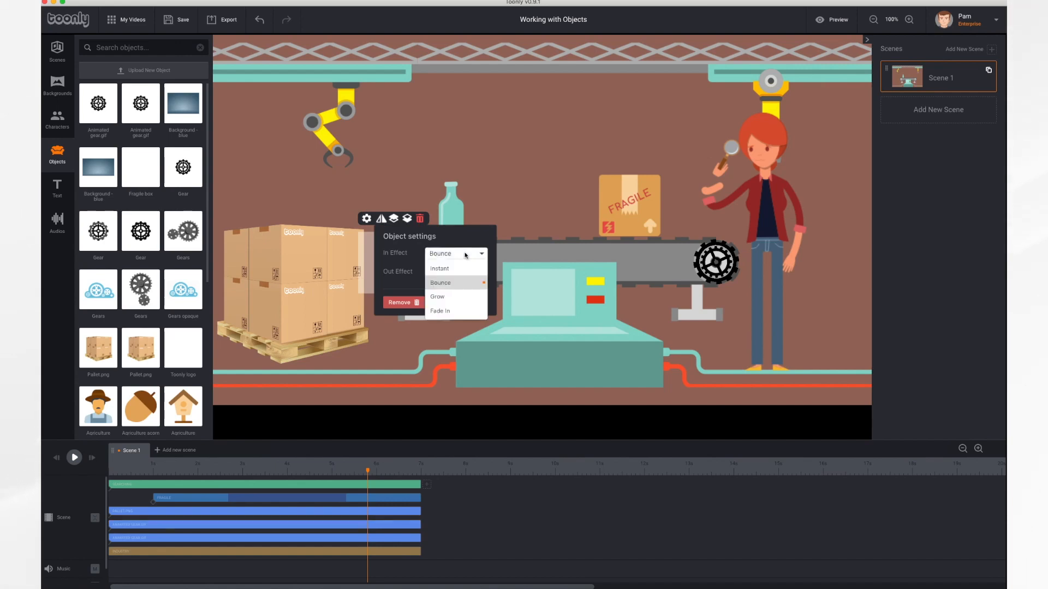
{"action": "left_click", "coordinate": [461, 298]}
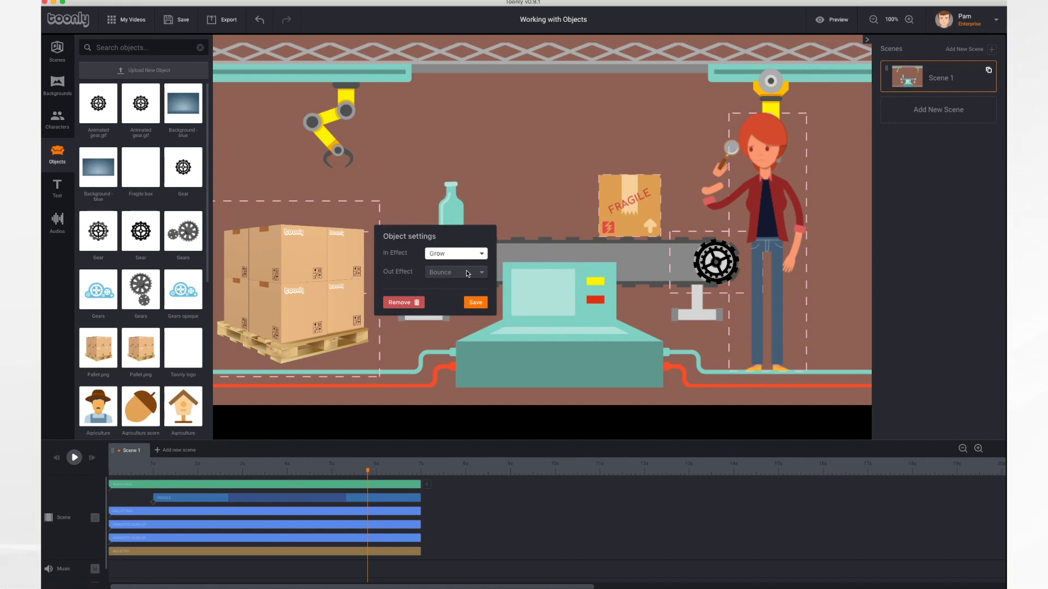
{"action": "left_click", "coordinate": [473, 276]}
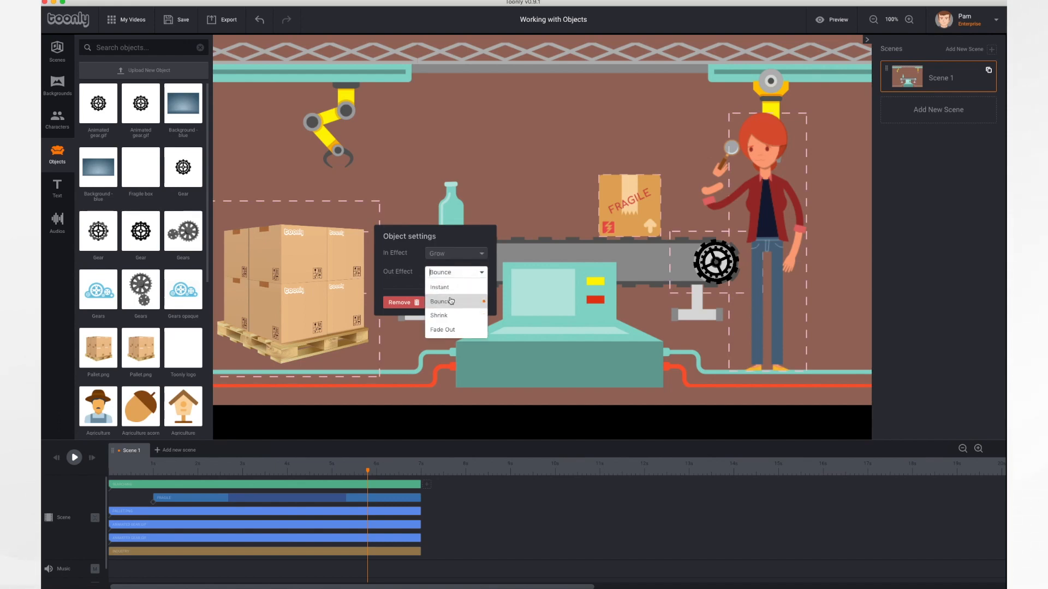
{"action": "left_click", "coordinate": [446, 315]}
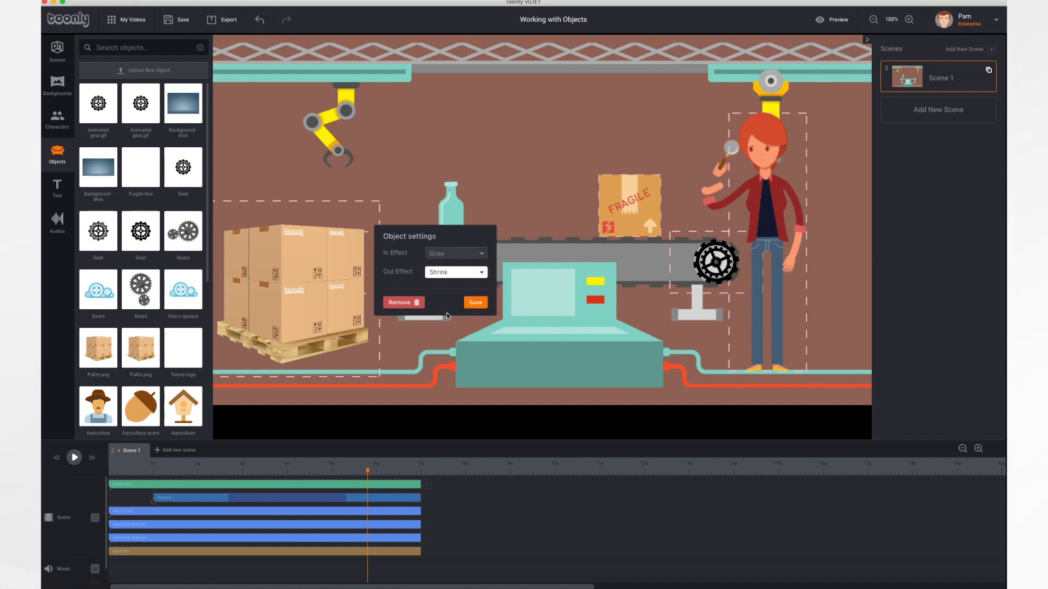
{"action": "left_click", "coordinate": [480, 309]}
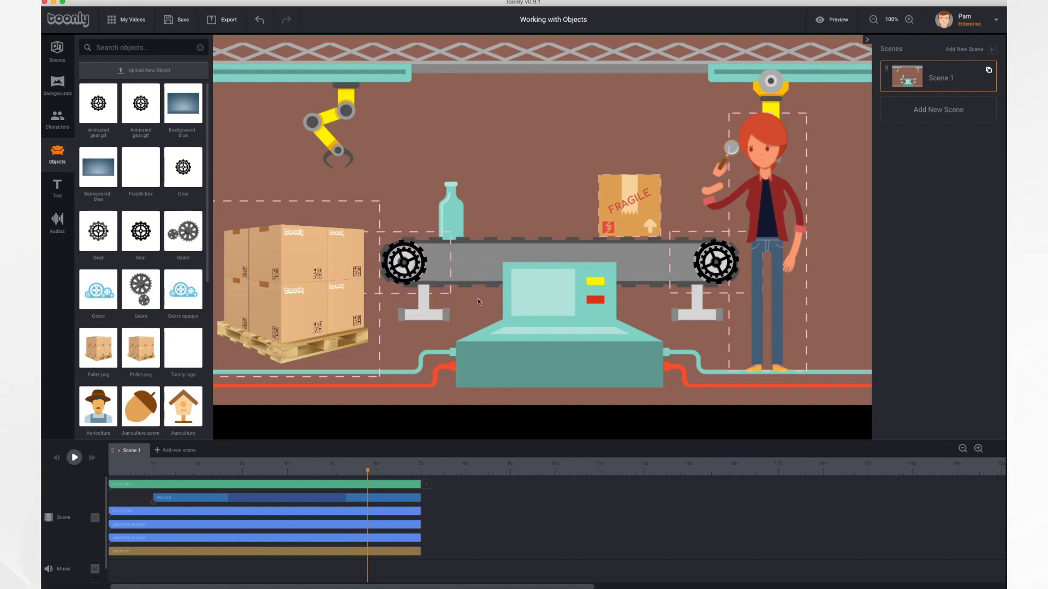
Set the right gear's In Effect to Grow and Out Effect to Shrink, and save its settings
{"action": "left_click", "coordinate": [716, 271]}
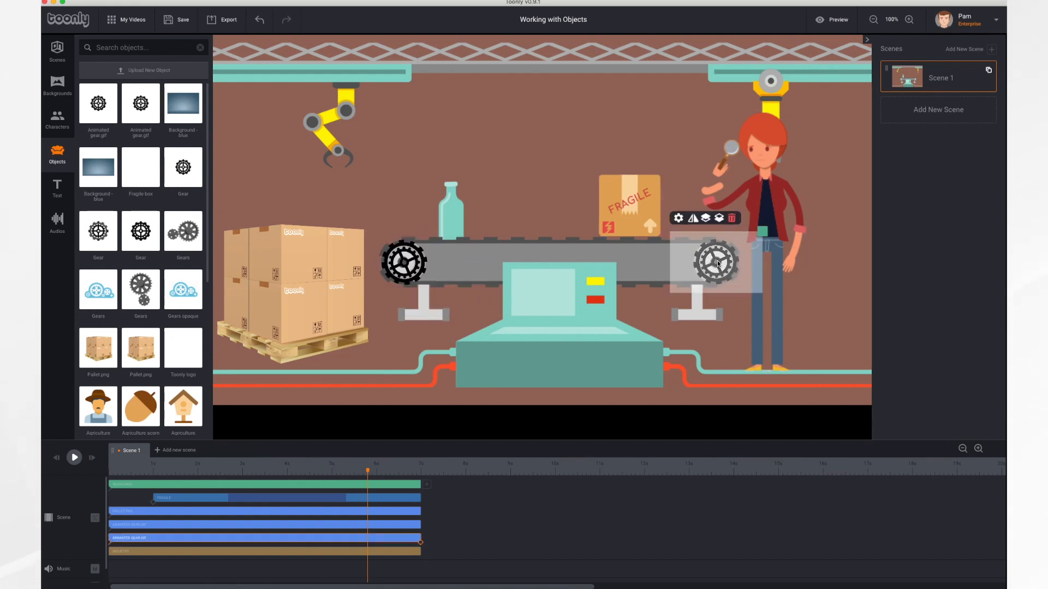
{"action": "left_click", "coordinate": [678, 218]}
{"action": "left_click", "coordinate": [766, 254]}
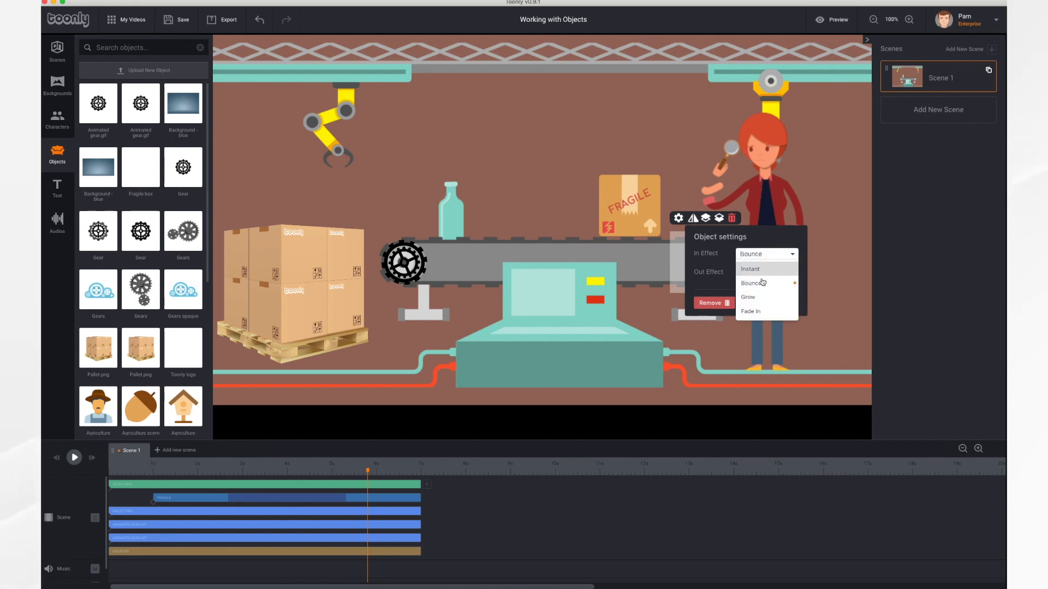
{"action": "left_click", "coordinate": [755, 298]}
{"action": "left_click", "coordinate": [770, 274]}
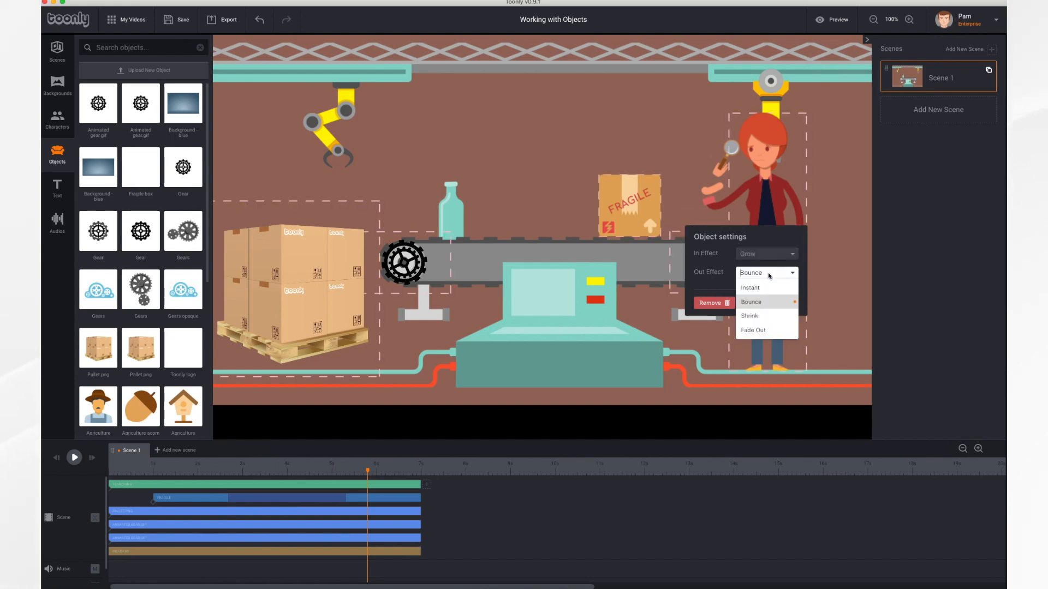
{"action": "left_click", "coordinate": [757, 317]}
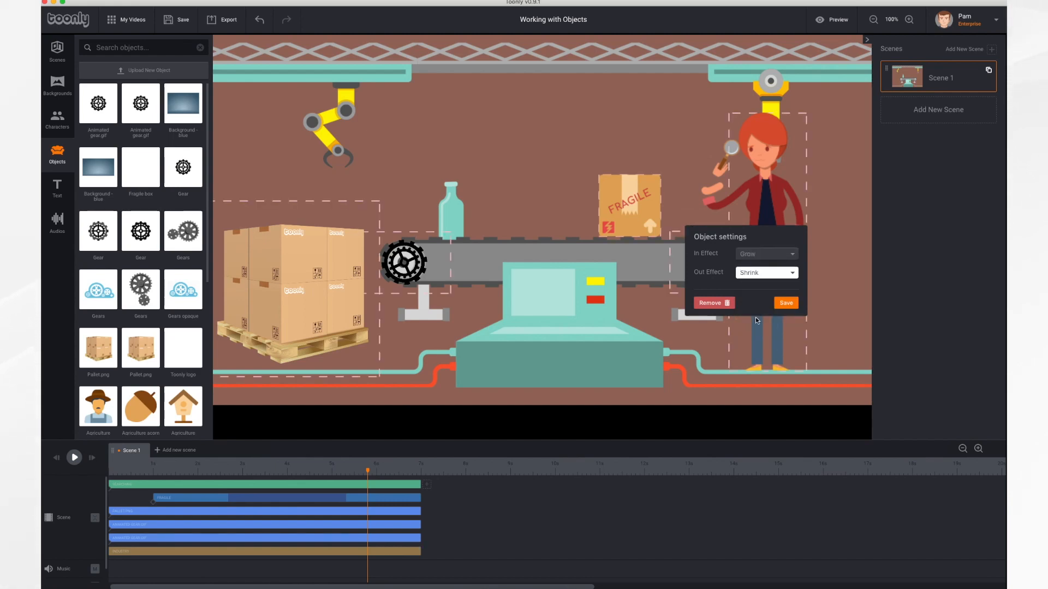
{"action": "left_click", "coordinate": [788, 303]}
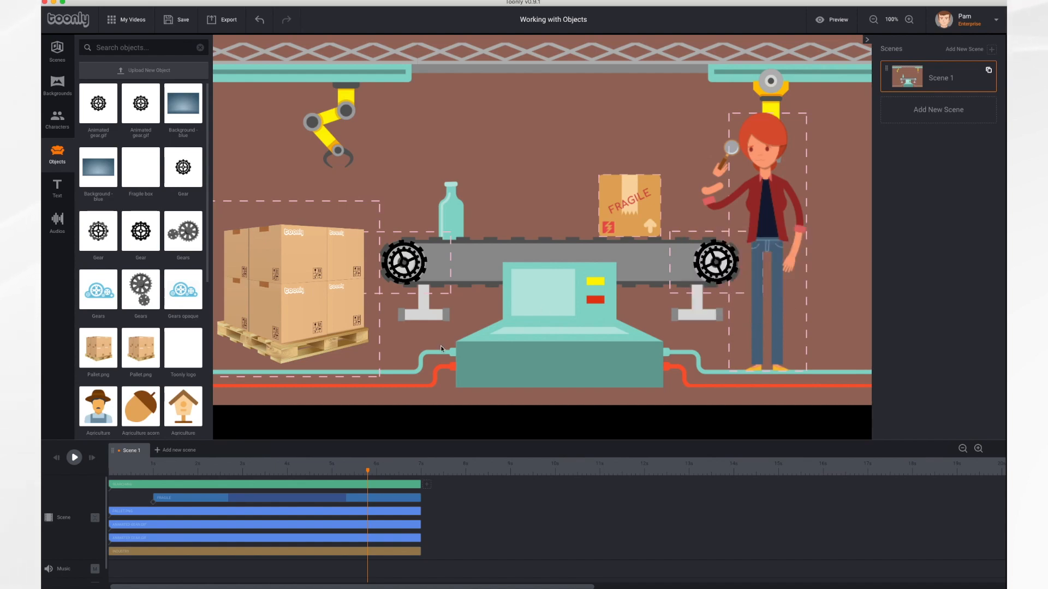
Replay the scene from the beginning to check the gears' entrance and exit effects
{"action": "left_click", "coordinate": [57, 458]}
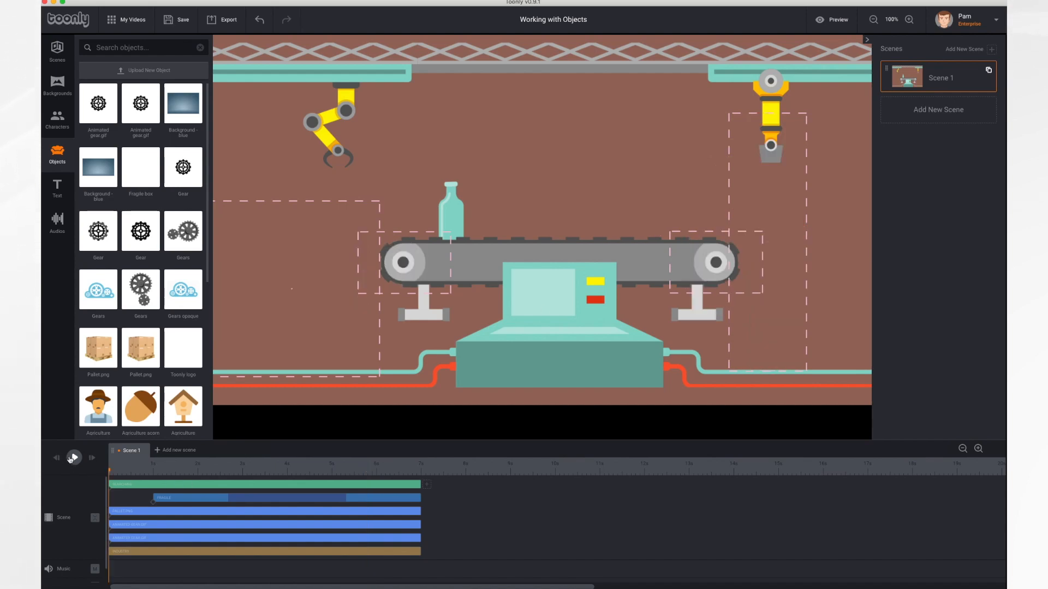